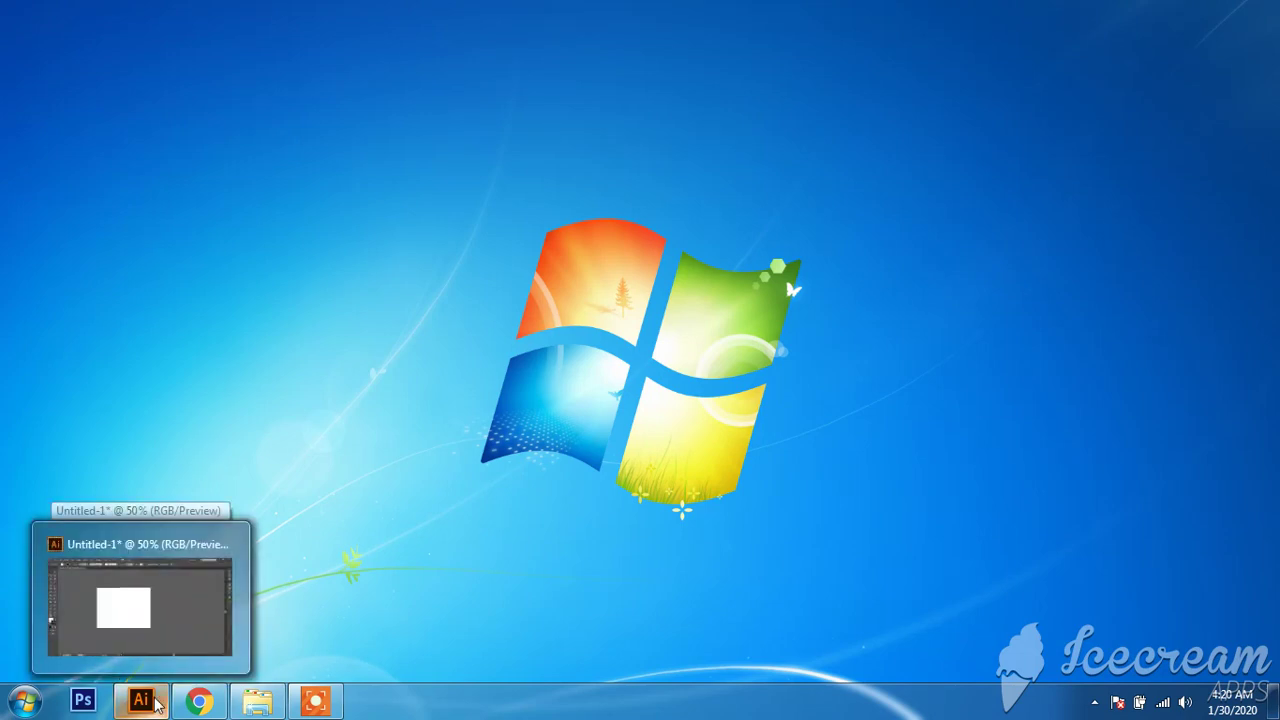
# Step: Restore the Illustrator window showing the blank Untitled-1 artboard from the taskbar
pyautogui.click(214, 545)
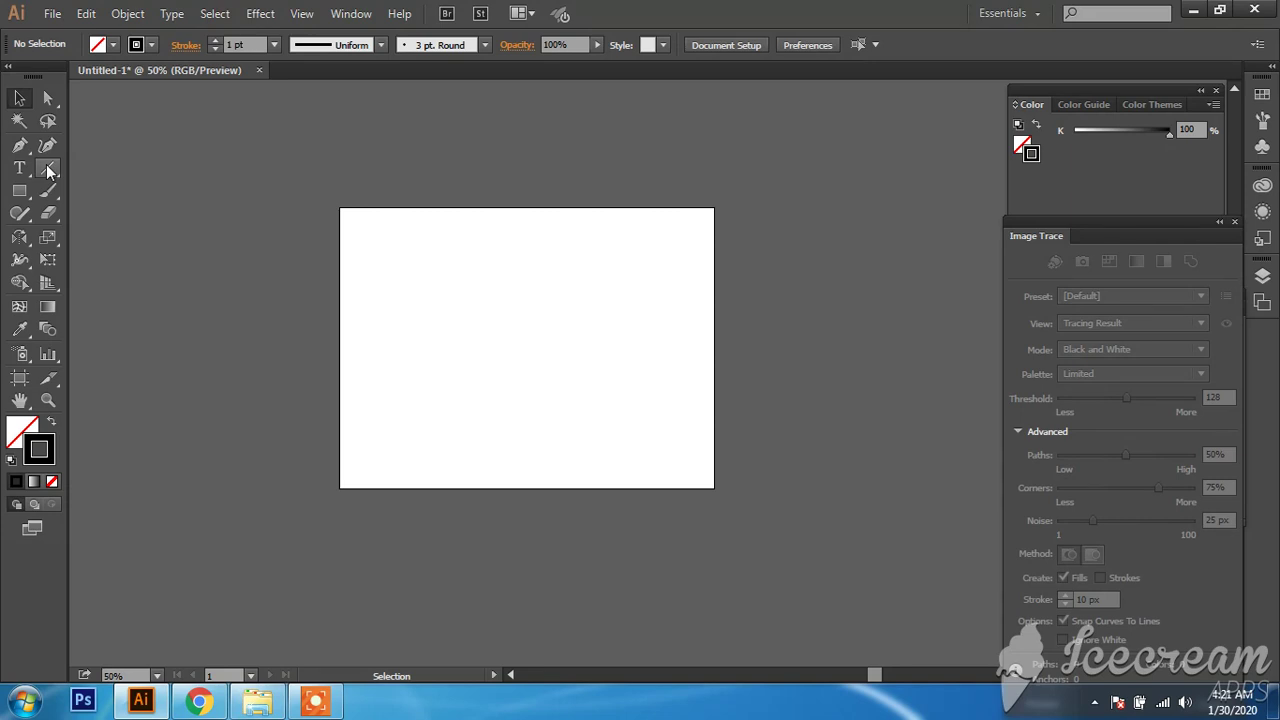
pyautogui.click(48, 170)
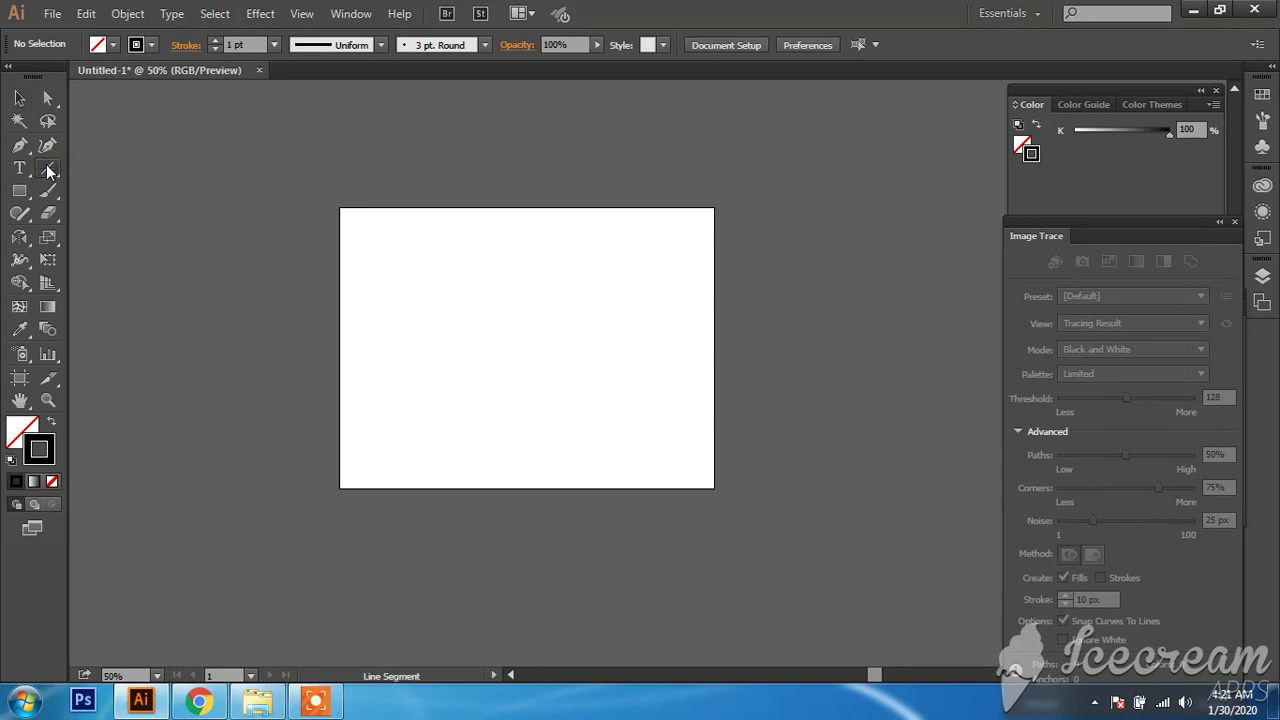
pyautogui.click(419, 306)
pyautogui.click(685, 401)
pyautogui.moveTo(388, 317); pyautogui.dragTo(484, 318)
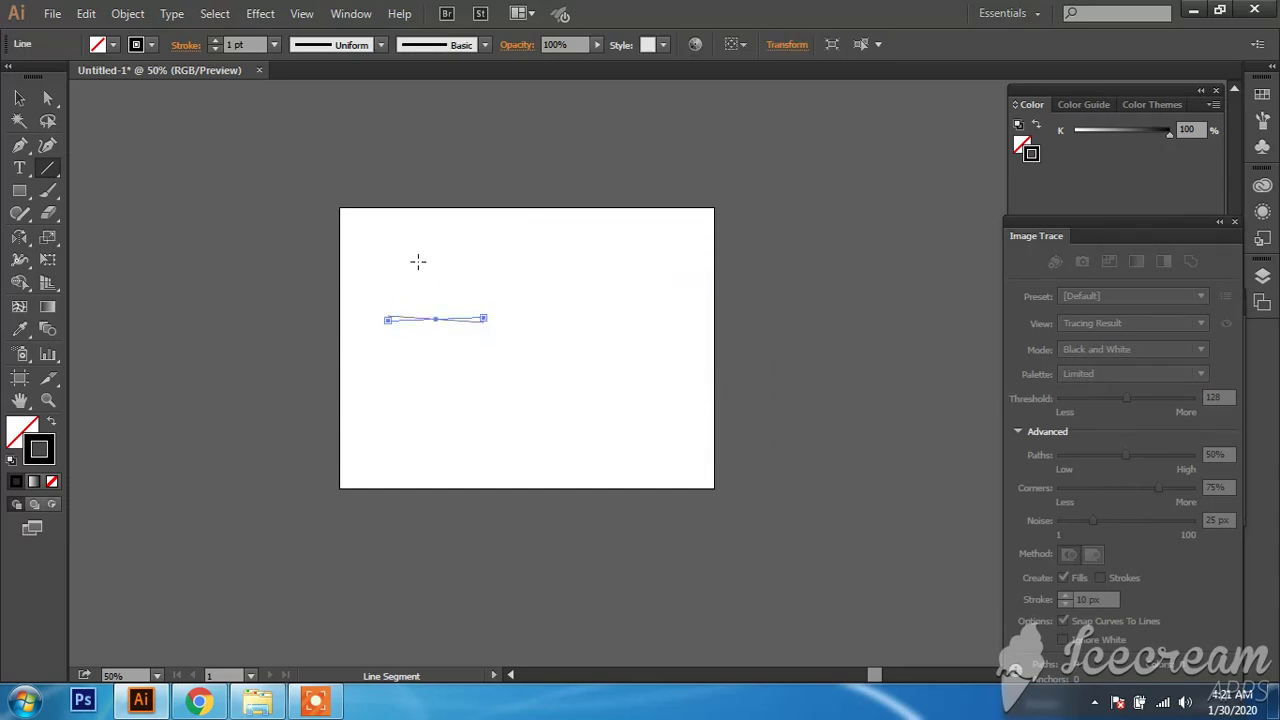
pyautogui.moveTo(400, 254); pyautogui.dragTo(577, 280)
pyautogui.moveTo(594, 338); pyautogui.dragTo(503, 450)
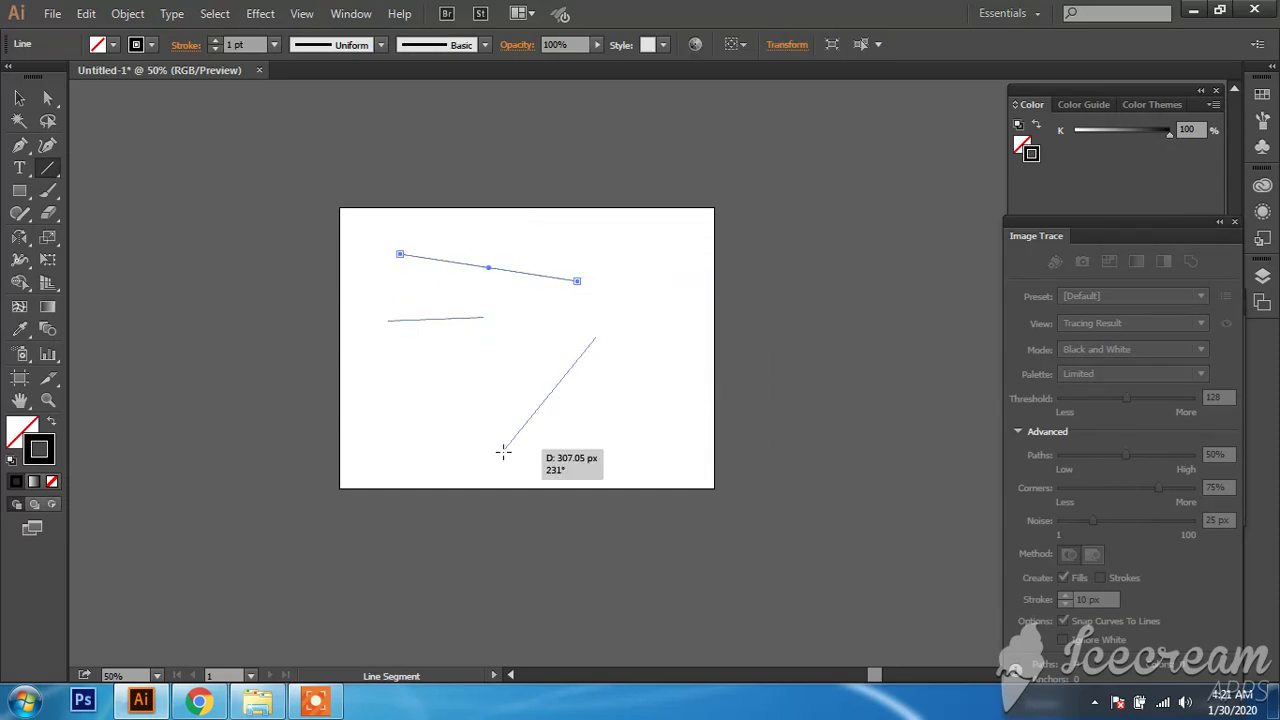
pyautogui.moveTo(526, 314); pyautogui.dragTo(655, 454)
pyautogui.moveTo(659, 398); pyautogui.dragTo(660, 440)
pyautogui.moveTo(620, 279); pyautogui.dragTo(686, 420)
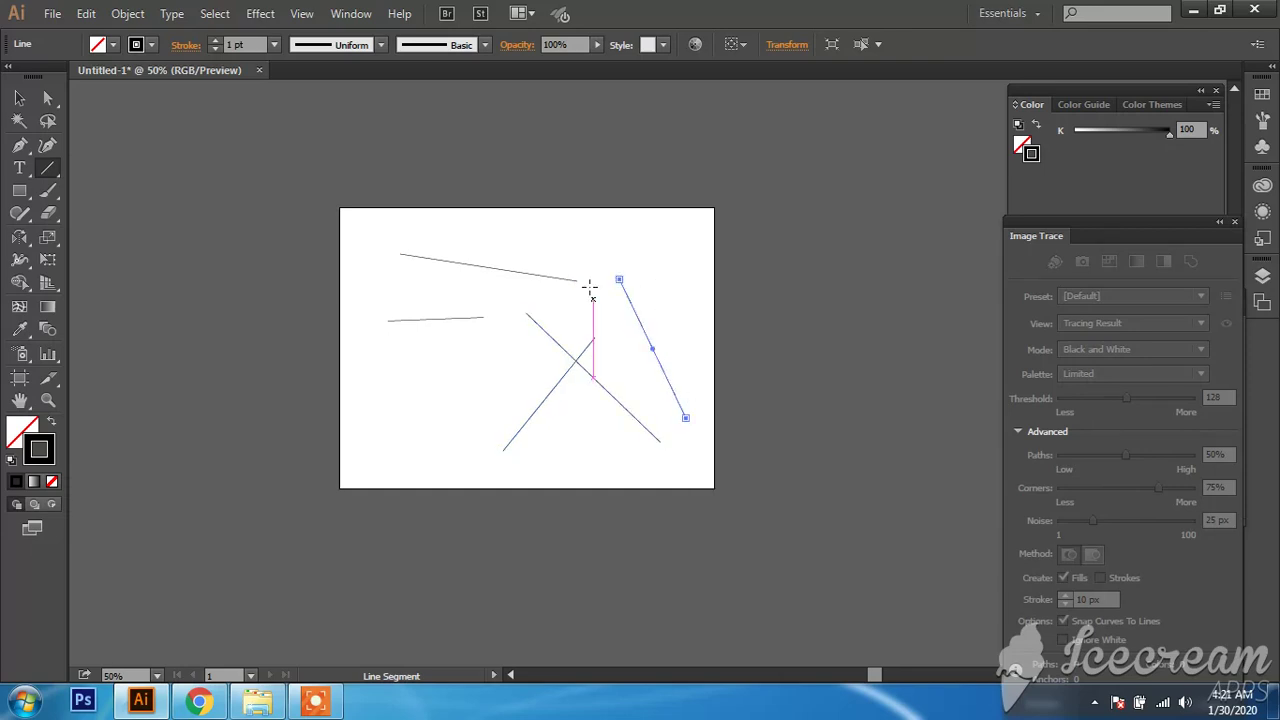
pyautogui.moveTo(503, 226); pyautogui.dragTo(451, 394)
pyautogui.moveTo(396, 267); pyautogui.dragTo(572, 465)
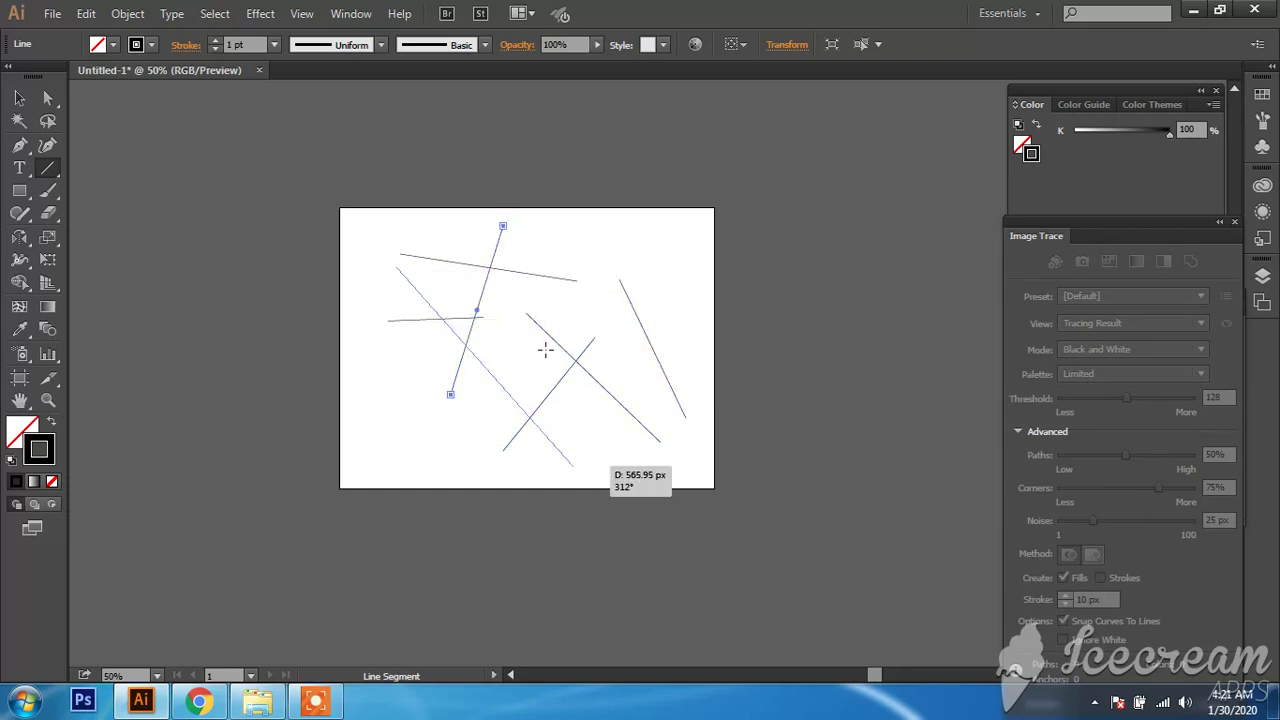
pyautogui.moveTo(469, 230); pyautogui.dragTo(411, 503)
pyautogui.moveTo(563, 270); pyautogui.dragTo(680, 405)
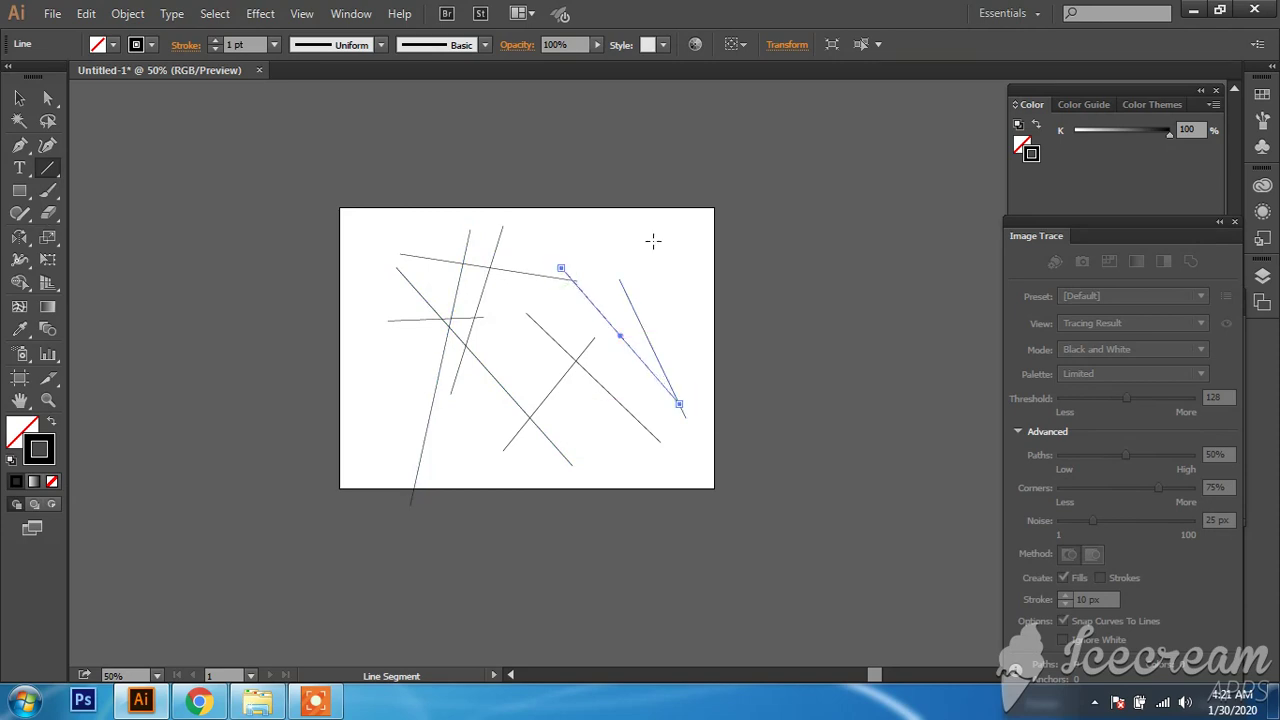
pyautogui.moveTo(652, 237); pyautogui.dragTo(509, 430)
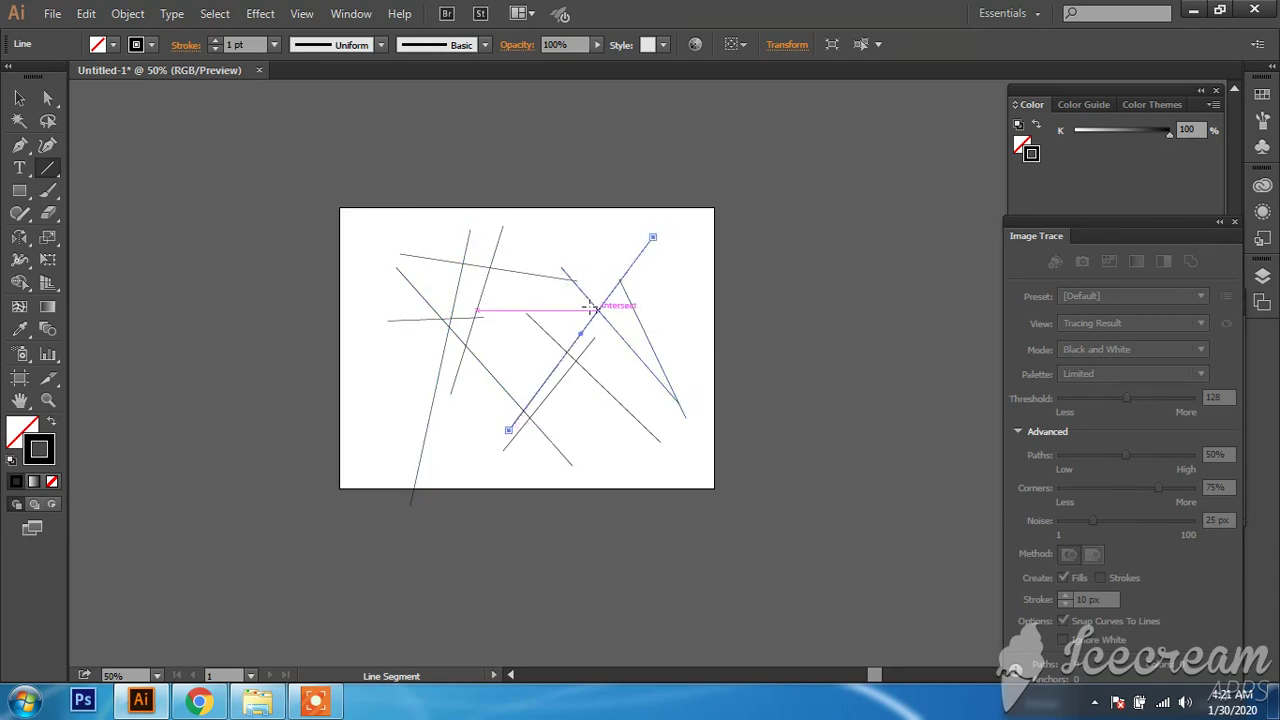
pyautogui.moveTo(387, 227); pyautogui.dragTo(385, 227)
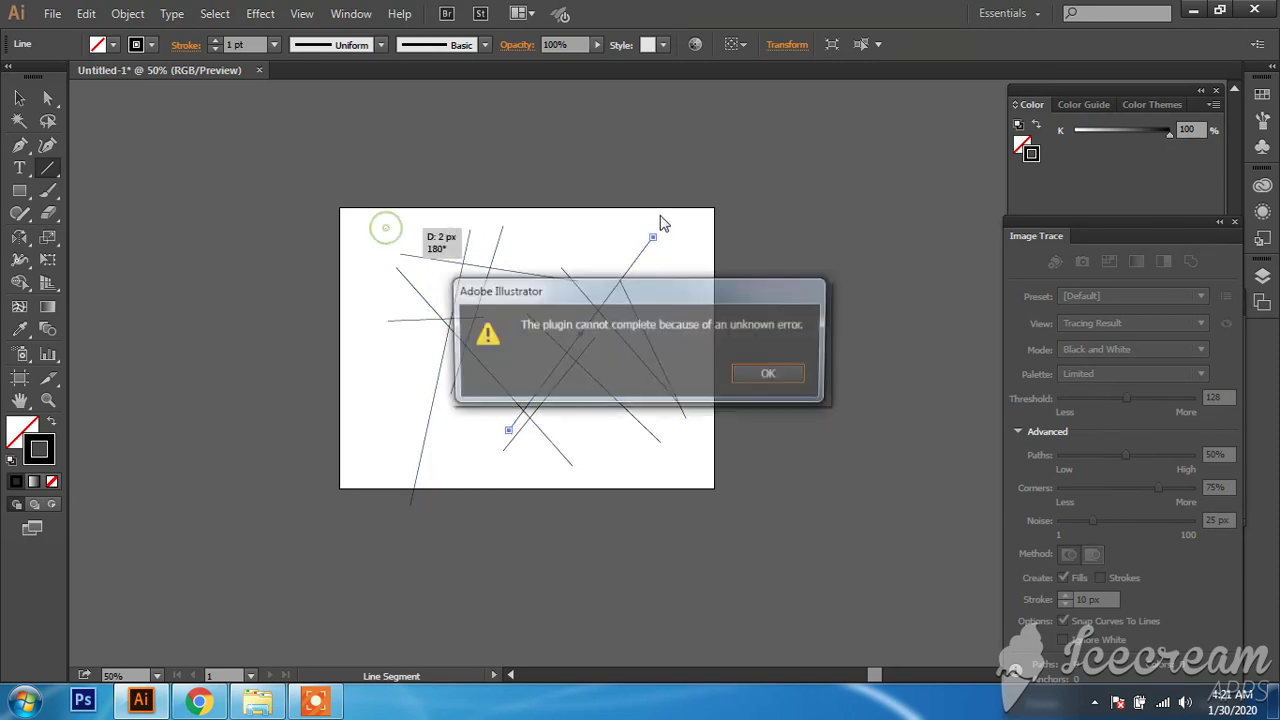
pyautogui.click(768, 373)
pyautogui.moveTo(404, 232)
pyautogui.mouseDown()
pyautogui.moveTo(620, 228)
pyautogui.moveTo(609, 444)
pyautogui.mouseUp()
pyautogui.moveTo(530, 213); pyautogui.dragTo(549, 473)
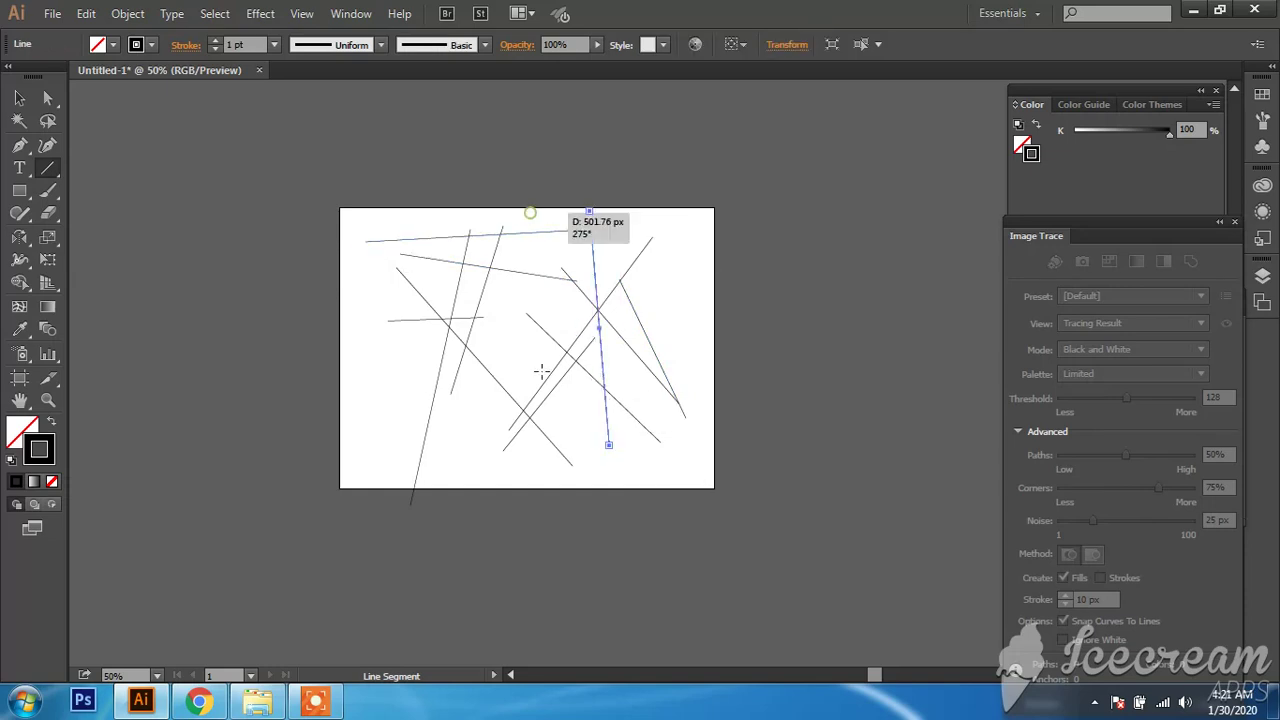
pyautogui.moveTo(406, 287)
pyautogui.mouseDown()
pyautogui.moveTo(708, 340)
pyautogui.moveTo(726, 328)
pyautogui.mouseUp()
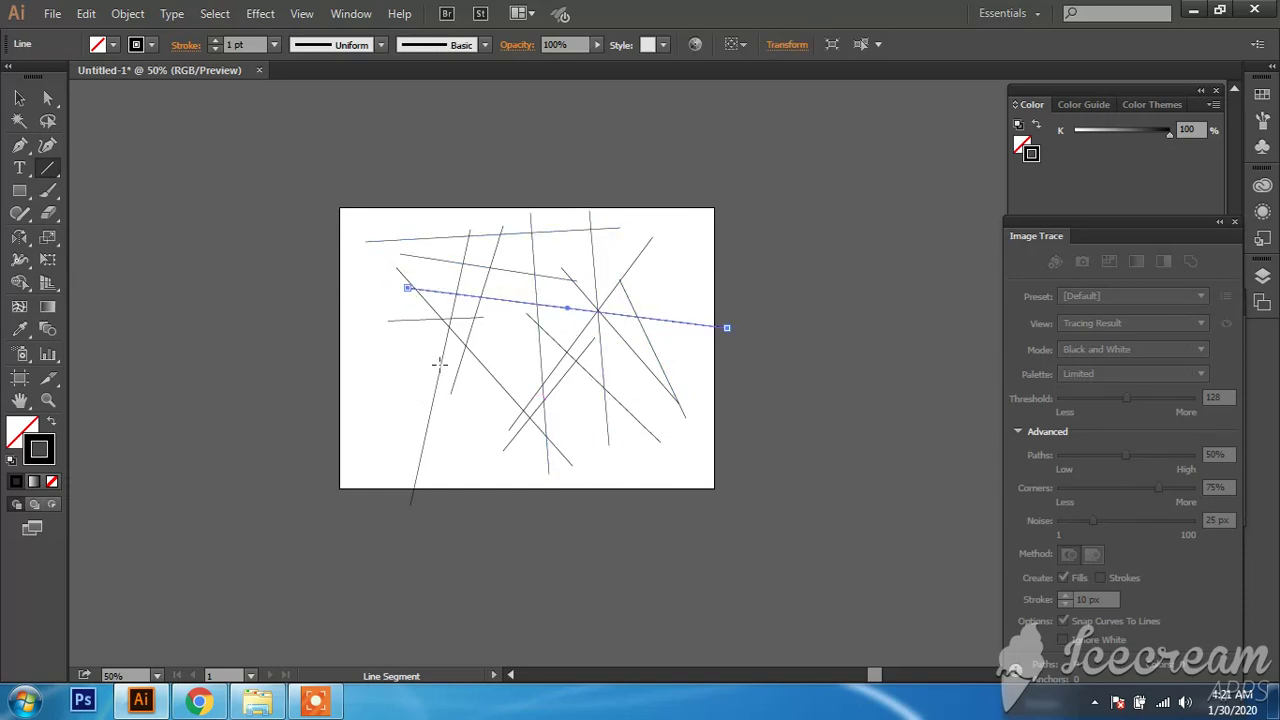
pyautogui.moveTo(596, 289); pyautogui.dragTo(418, 407)
pyautogui.moveTo(403, 340)
pyautogui.mouseDown()
pyautogui.moveTo(594, 436)
pyautogui.moveTo(612, 424)
pyautogui.mouseUp()
pyautogui.moveTo(643, 399); pyautogui.dragTo(667, 296)
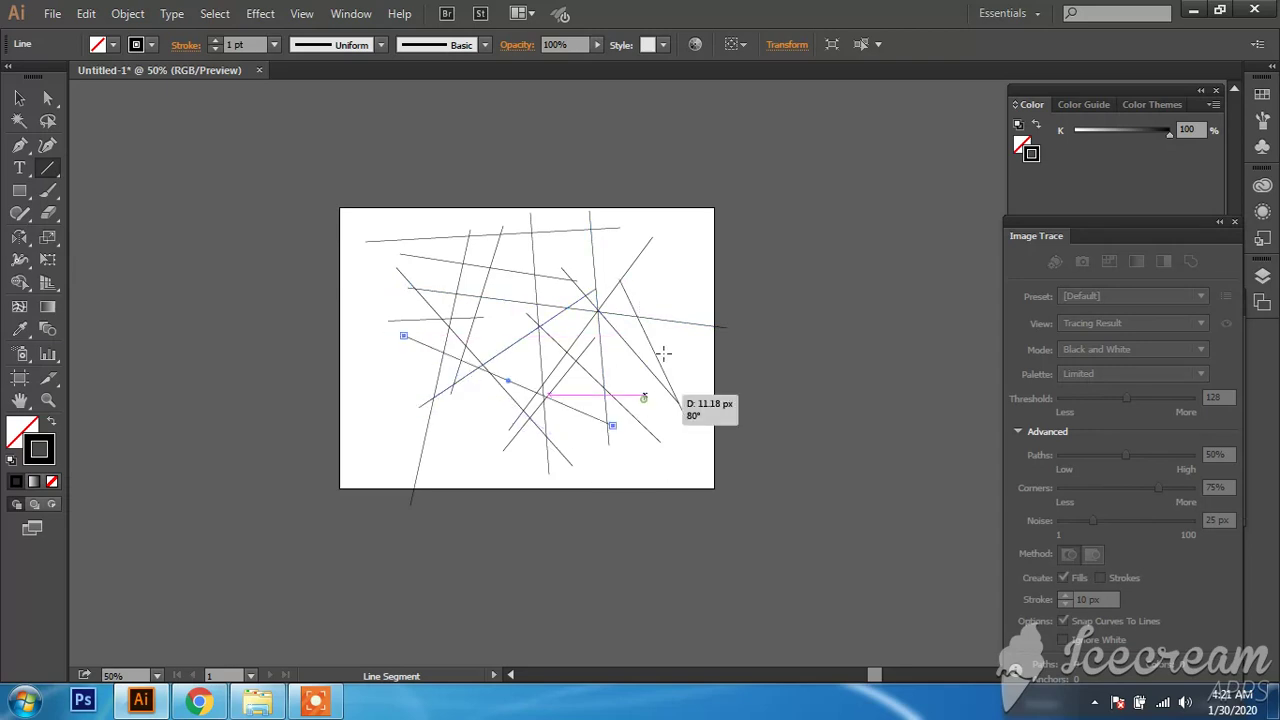
pyautogui.click(18, 97)
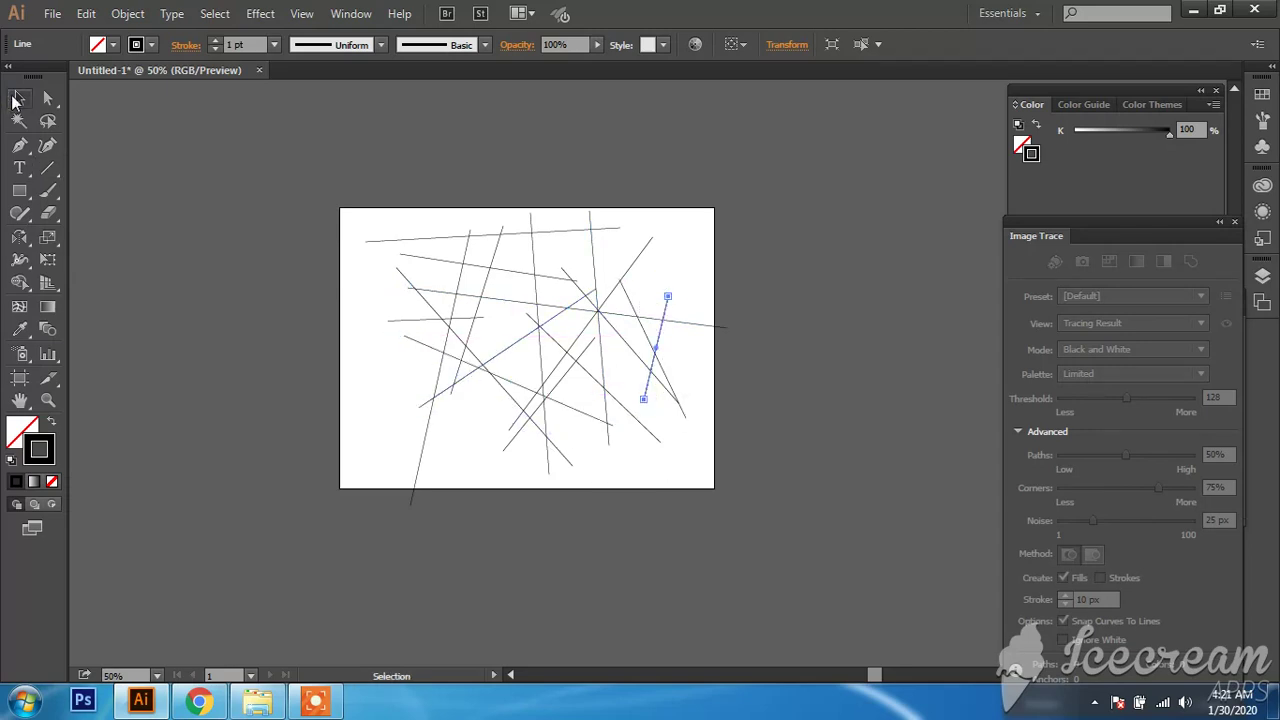
pyautogui.moveTo(334, 182); pyautogui.dragTo(917, 516)
pyautogui.press('Delete')
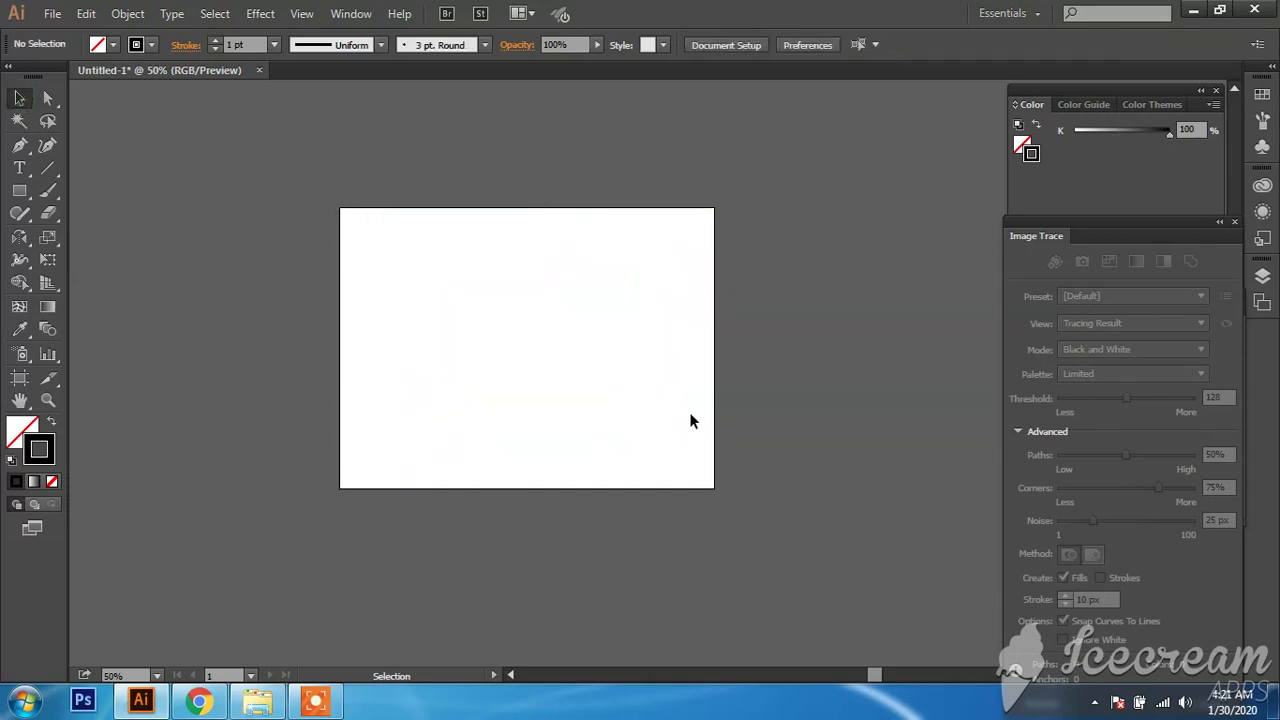
pyautogui.moveTo(47, 168); pyautogui.dragTo(115, 190)
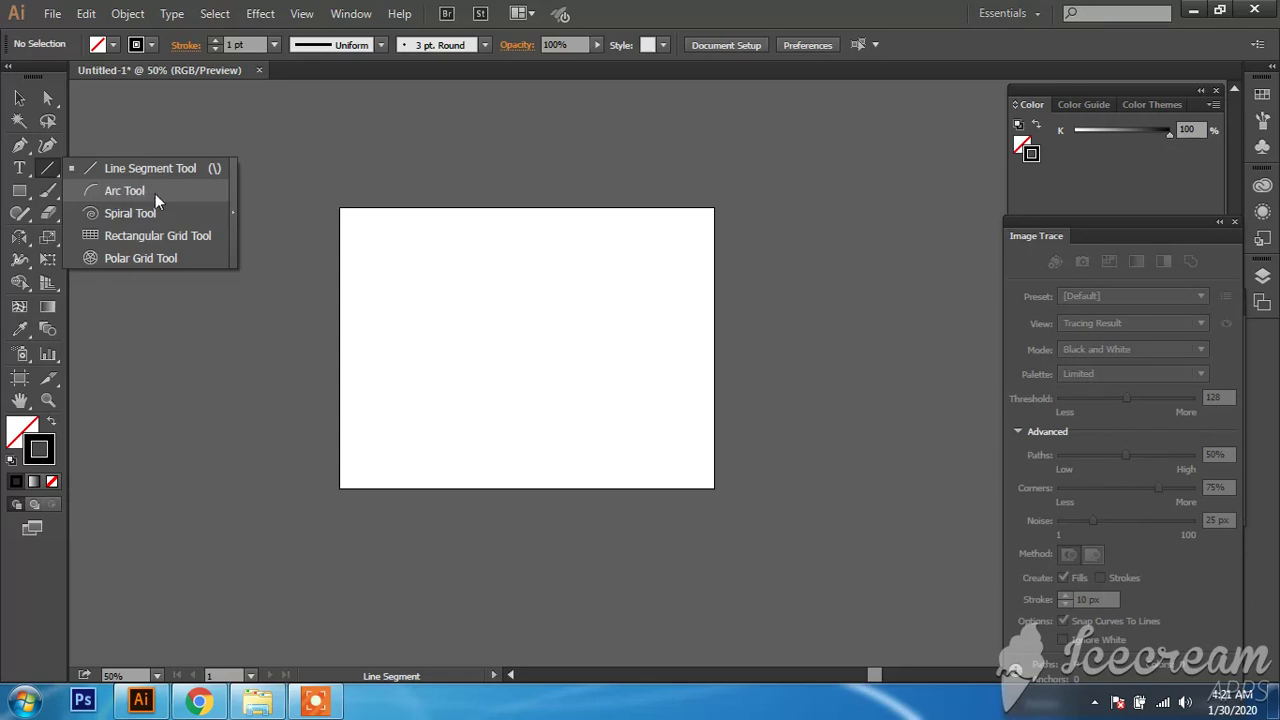
pyautogui.click(153, 192)
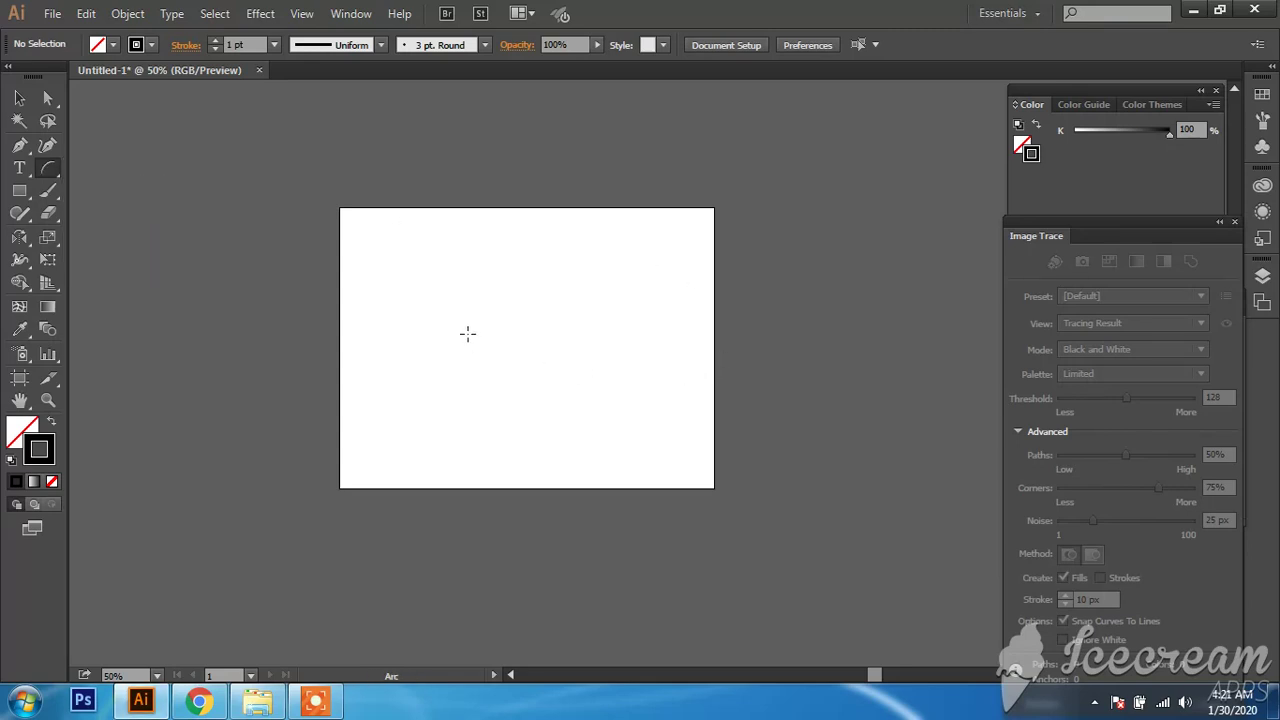
pyautogui.moveTo(459, 331); pyautogui.dragTo(607, 267)
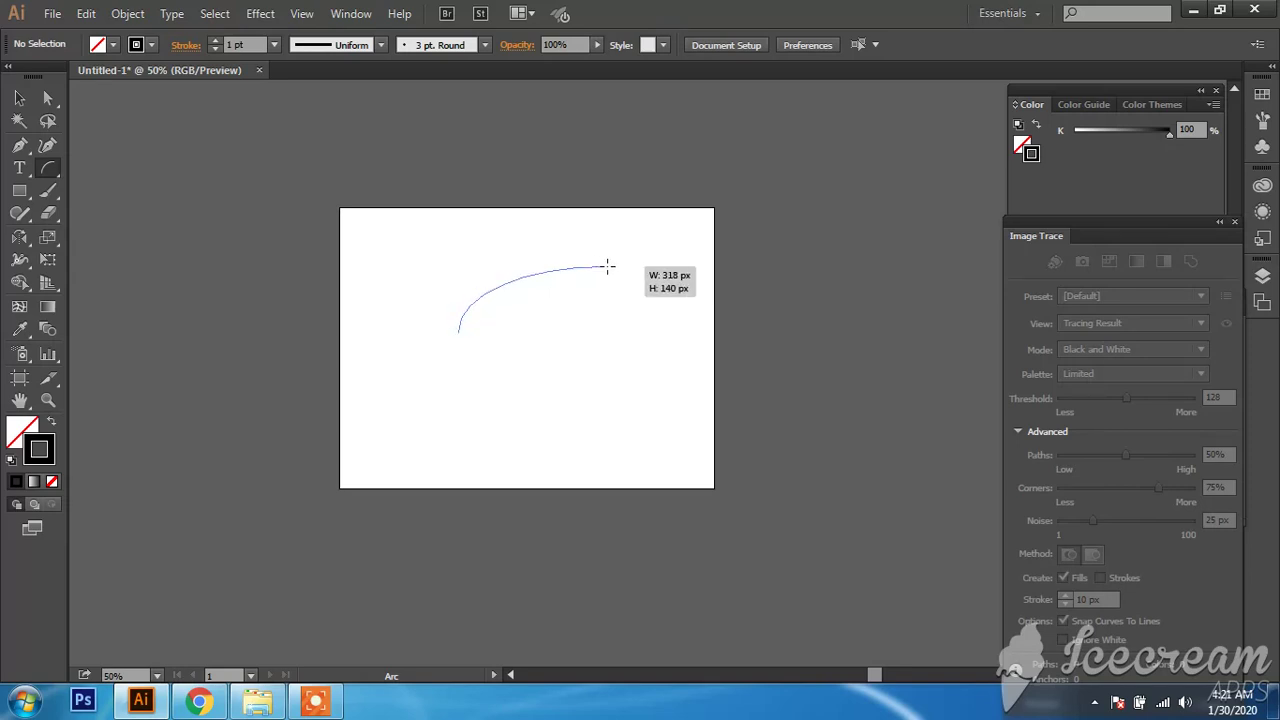
pyautogui.moveTo(520, 408)
pyautogui.mouseDown()
pyautogui.moveTo(618, 394)
pyautogui.moveTo(624, 362)
pyautogui.mouseUp()
pyautogui.moveTo(399, 378)
pyautogui.mouseDown()
pyautogui.moveTo(431, 337)
pyautogui.moveTo(600, 297)
pyautogui.mouseUp()
pyautogui.moveTo(653, 338)
pyautogui.mouseDown()
pyautogui.moveTo(399, 269)
pyautogui.moveTo(389, 293)
pyautogui.mouseUp()
pyautogui.moveTo(437, 468)
pyautogui.mouseDown()
pyautogui.moveTo(443, 305)
pyautogui.moveTo(634, 282)
pyautogui.mouseUp()
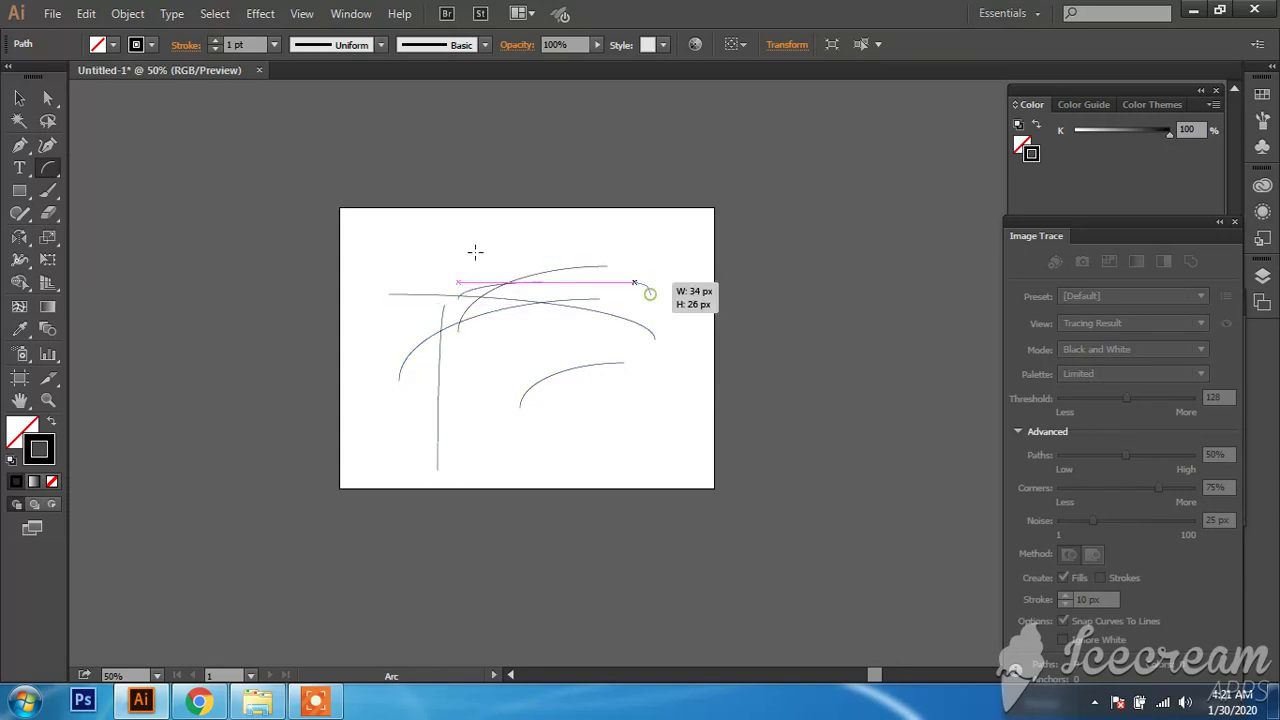
pyautogui.click(380, 362)
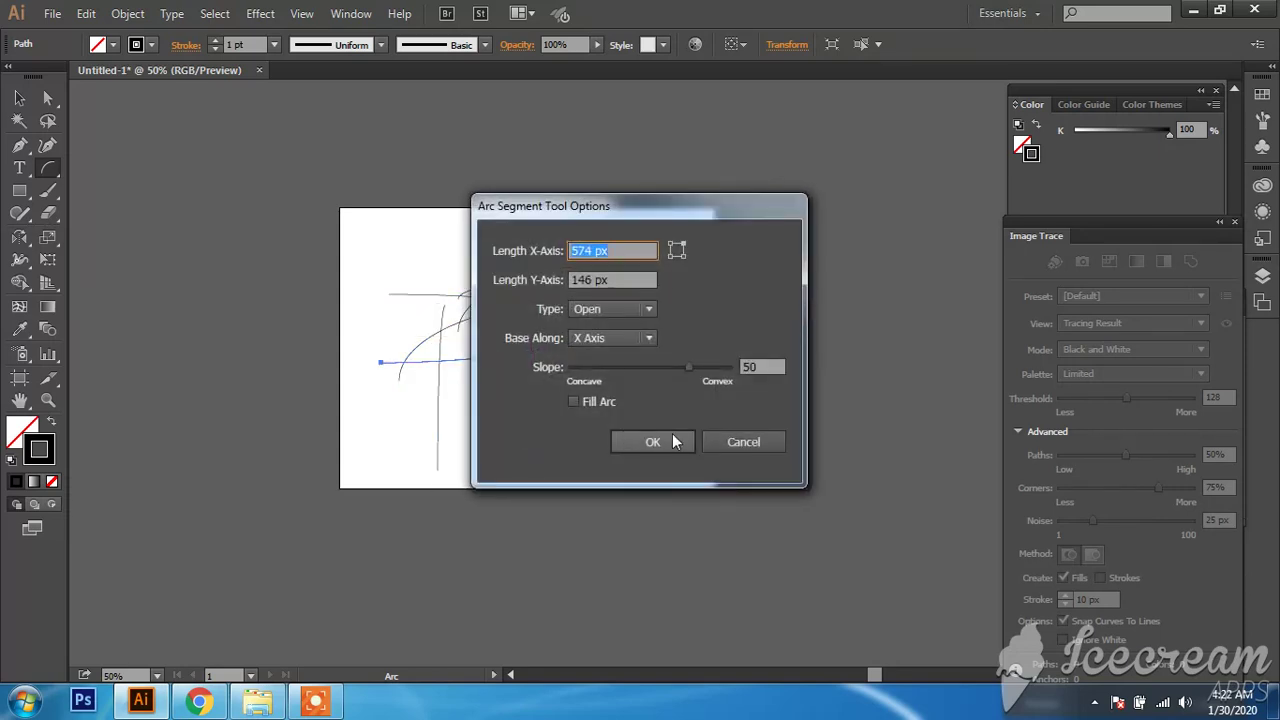
pyautogui.click(672, 441)
pyautogui.moveTo(532, 427); pyautogui.dragTo(263, 494)
pyautogui.moveTo(520, 405); pyautogui.dragTo(603, 365)
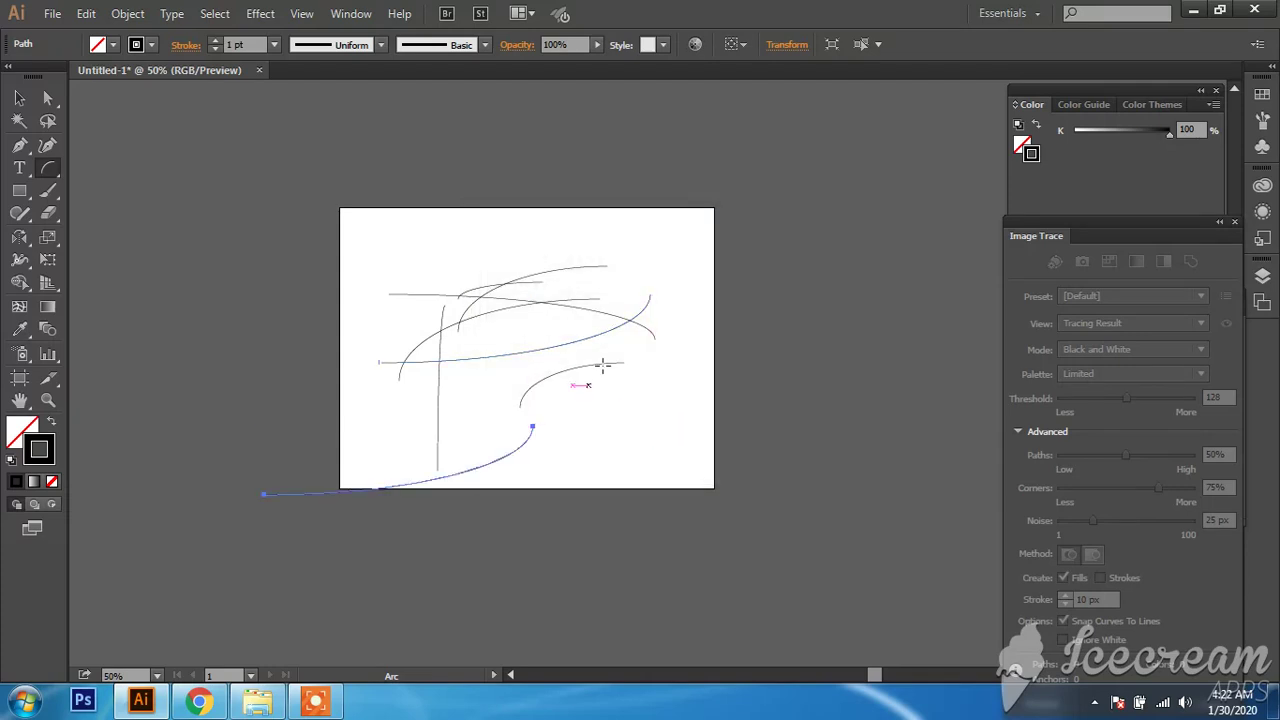
pyautogui.click(693, 353)
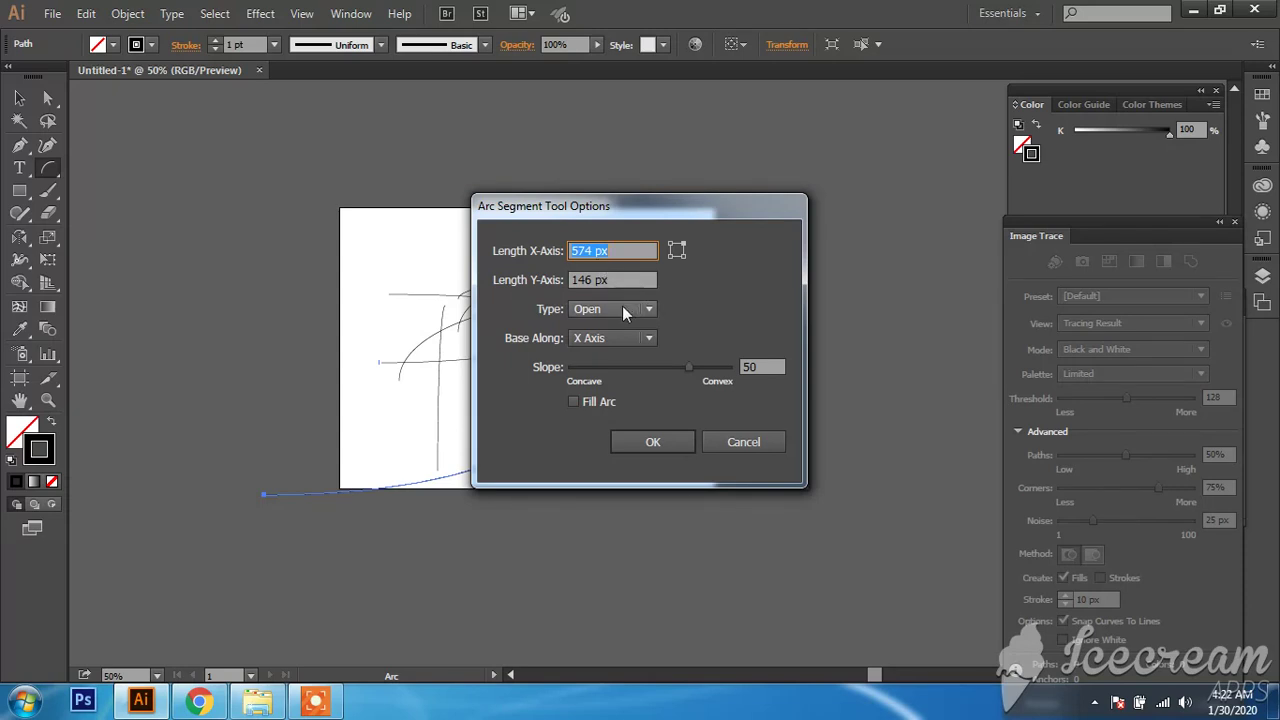
pyautogui.click(645, 441)
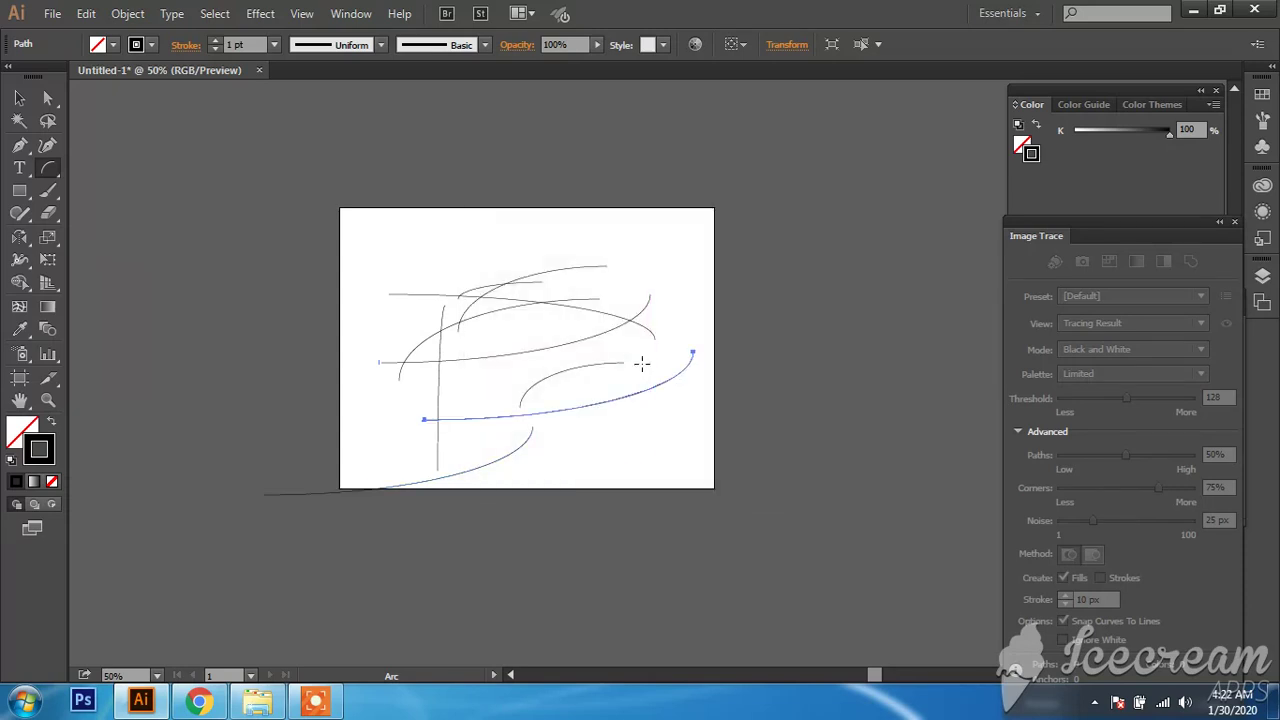
pyautogui.moveTo(652, 366)
pyautogui.mouseDown()
pyautogui.moveTo(648, 477)
pyautogui.moveTo(618, 470)
pyautogui.mouseUp()
pyautogui.moveTo(579, 242); pyautogui.dragTo(686, 276)
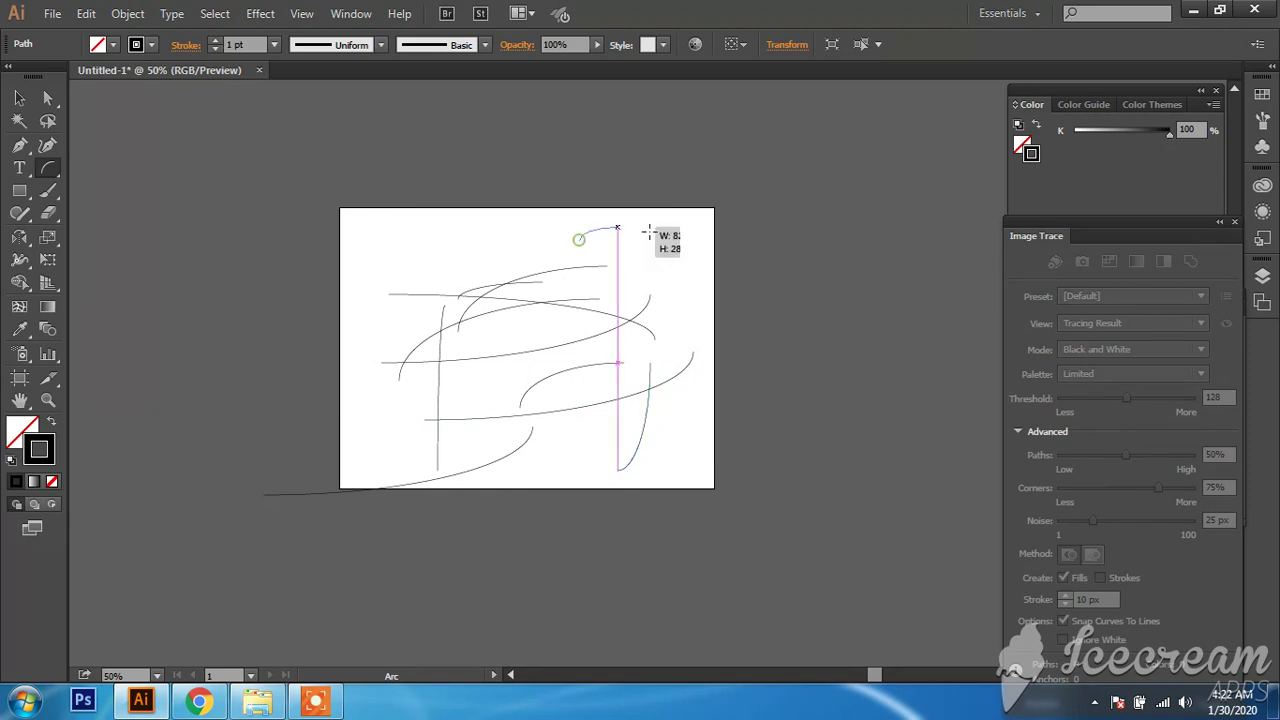
pyautogui.press('v')
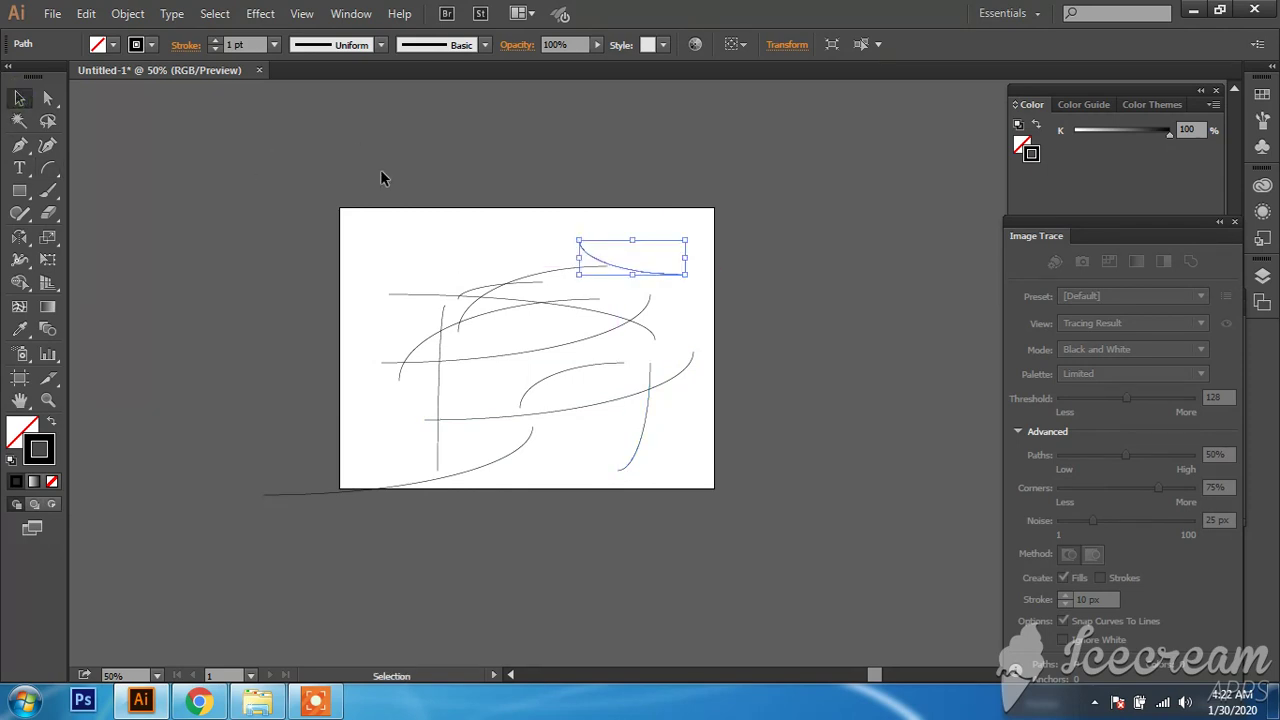
pyautogui.moveTo(367, 155); pyautogui.dragTo(722, 470)
# Step: Delete the arcs and draw four spirals: two overlapping at the top, two below
pyautogui.press('Delete')
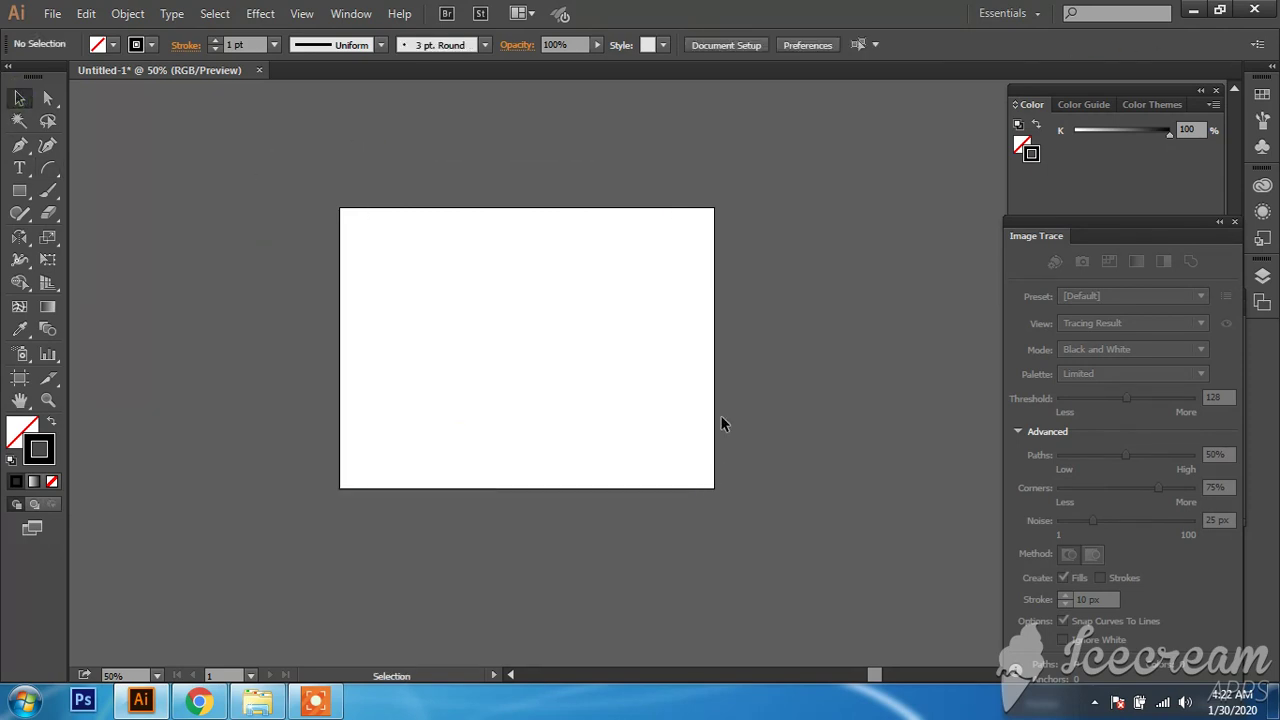
pyautogui.click(49, 170)
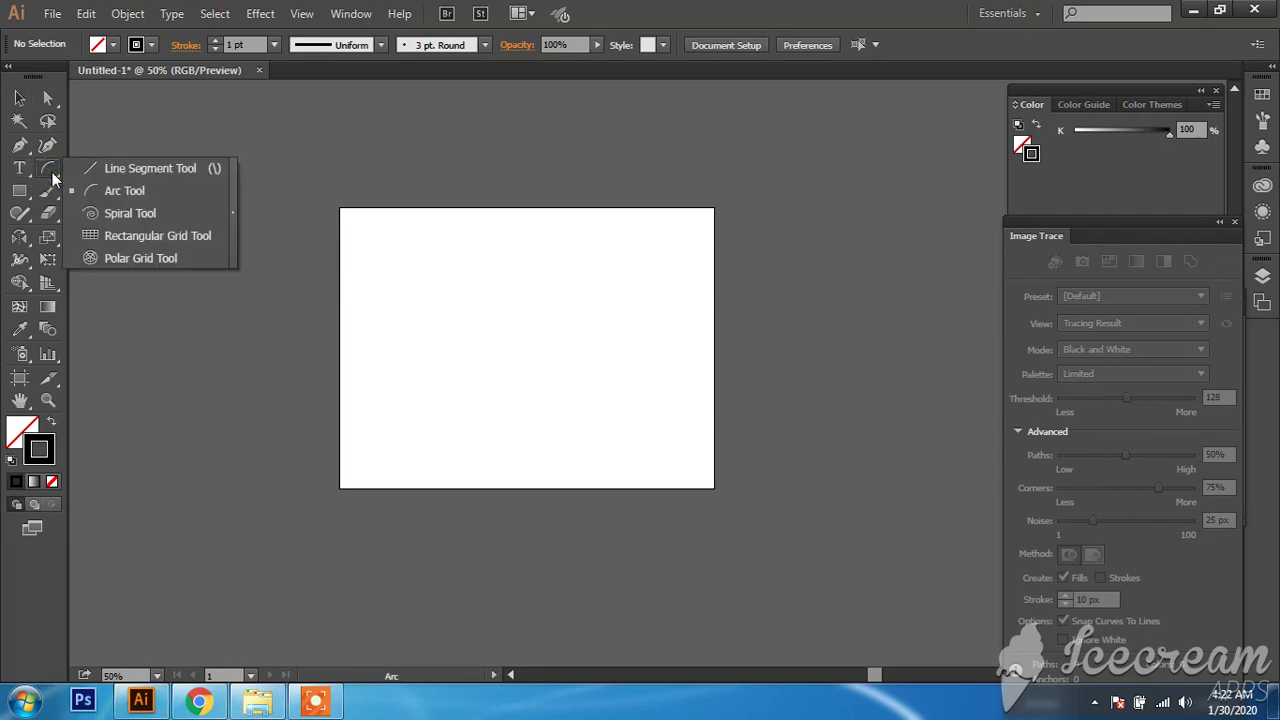
pyautogui.click(151, 218)
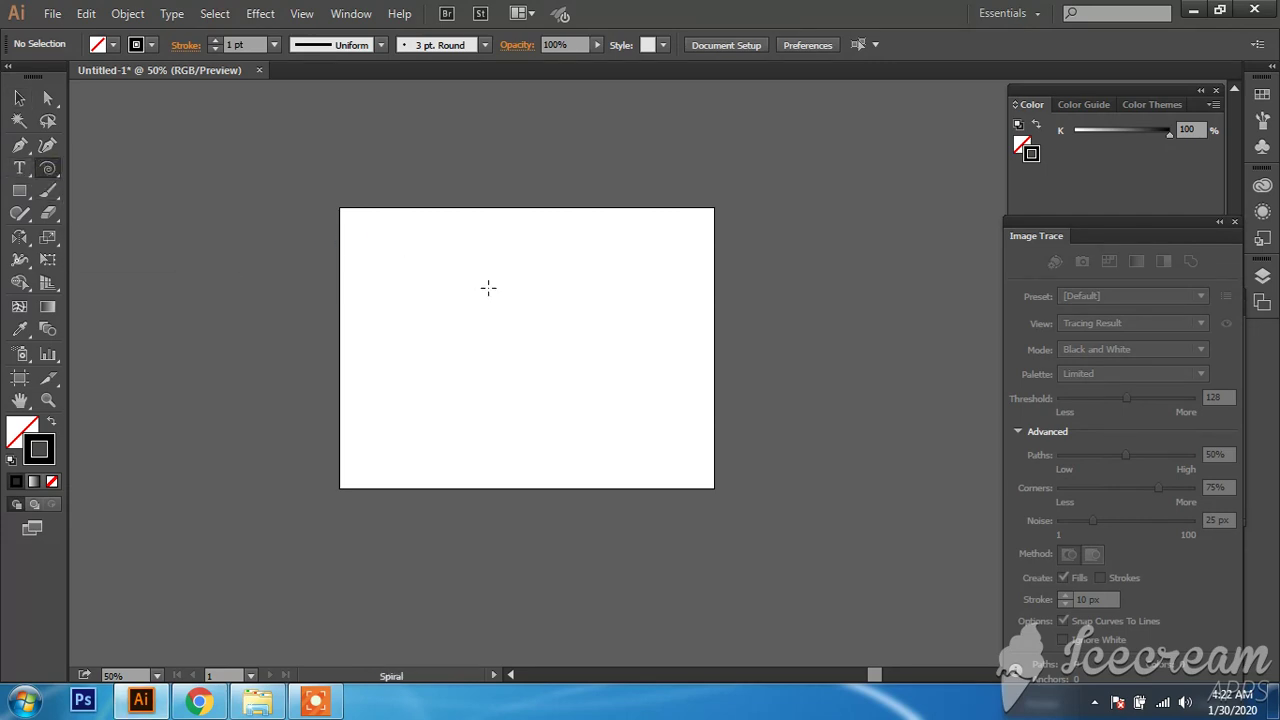
pyautogui.moveTo(500, 290); pyautogui.dragTo(588, 356)
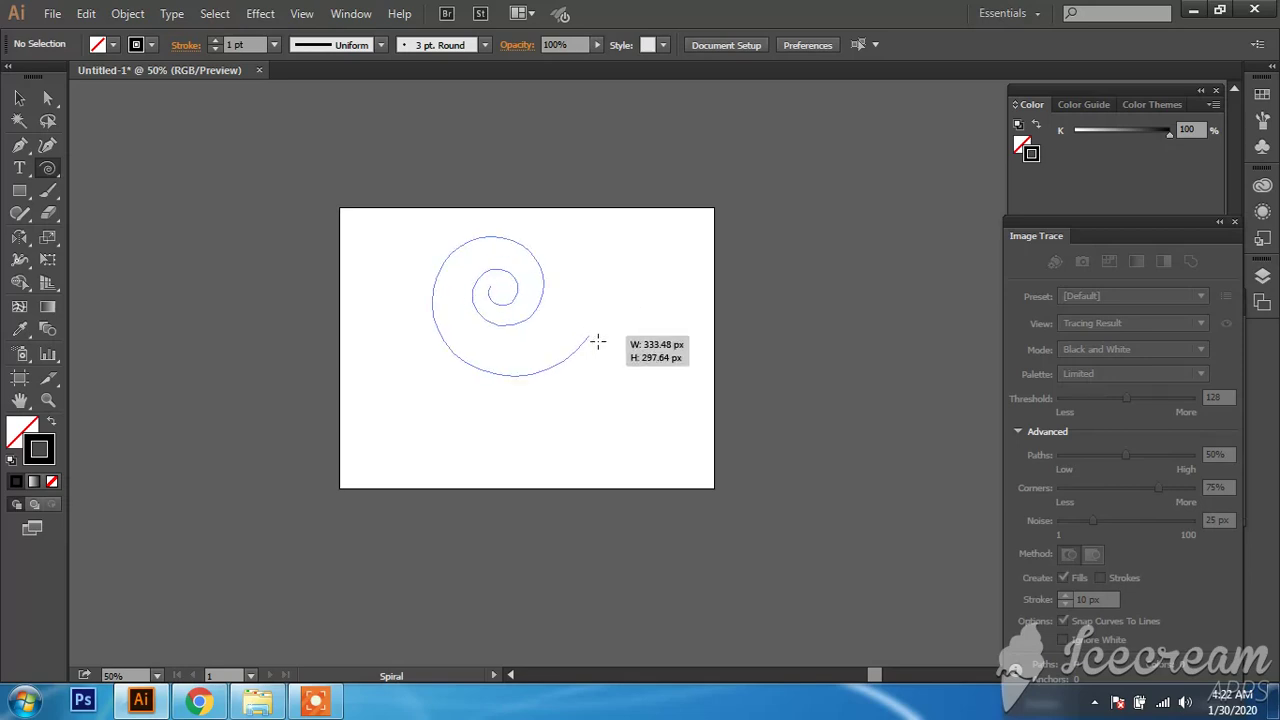
pyautogui.moveTo(585, 294); pyautogui.dragTo(666, 333)
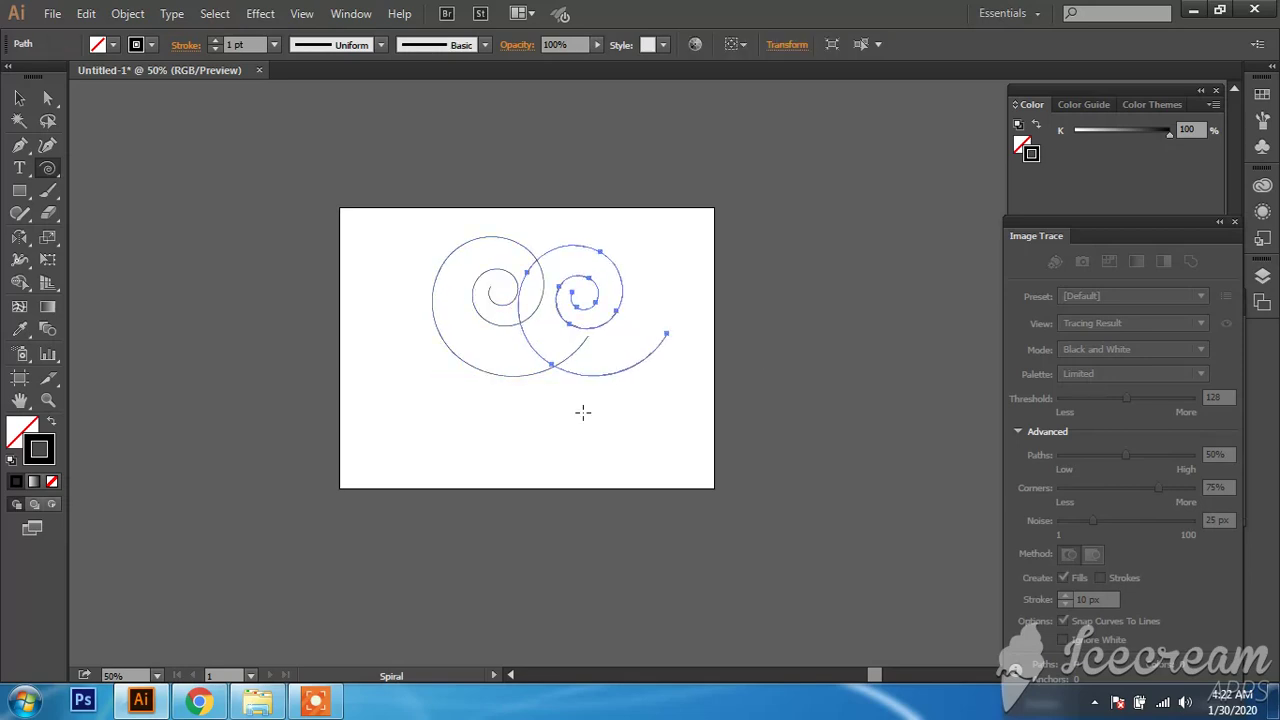
pyautogui.moveTo(461, 409)
pyautogui.mouseDown()
pyautogui.moveTo(554, 434)
pyautogui.moveTo(682, 440)
pyautogui.mouseUp()
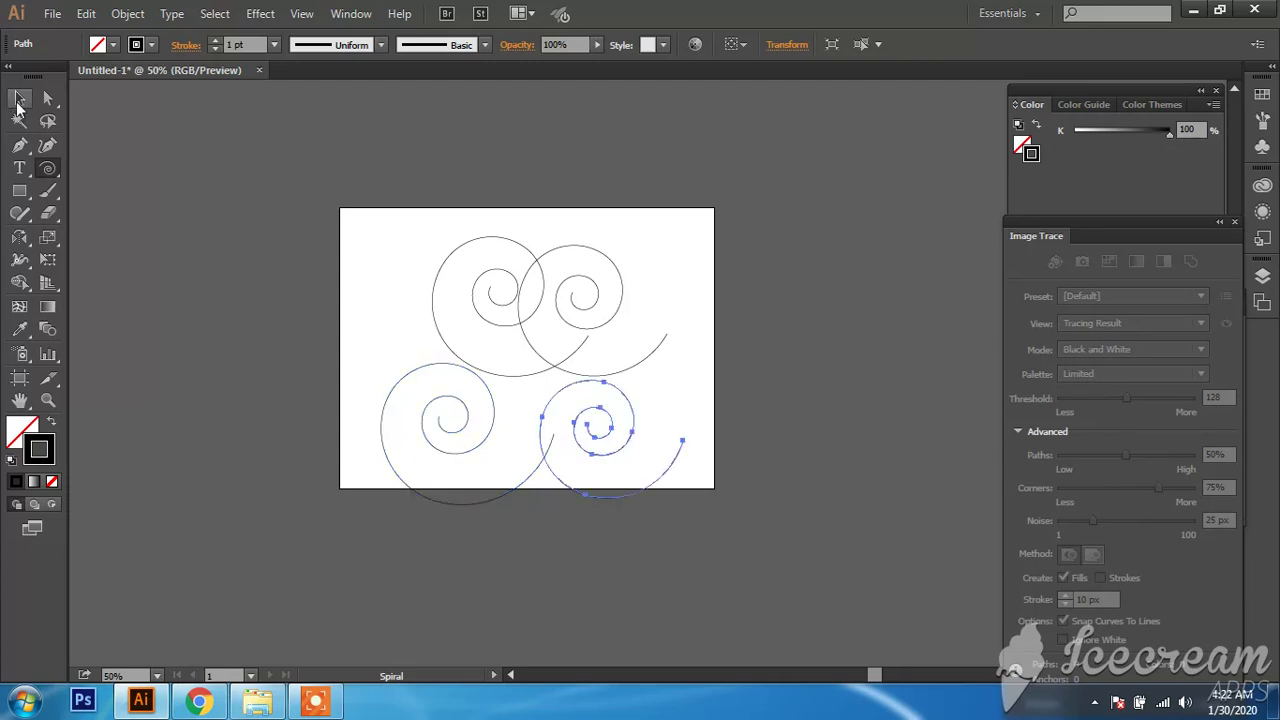
pyautogui.click(18, 99)
# Step: Marquee-select the four spirals and delete them, leaving the artboard blank
pyautogui.moveTo(286, 157); pyautogui.dragTo(700, 477)
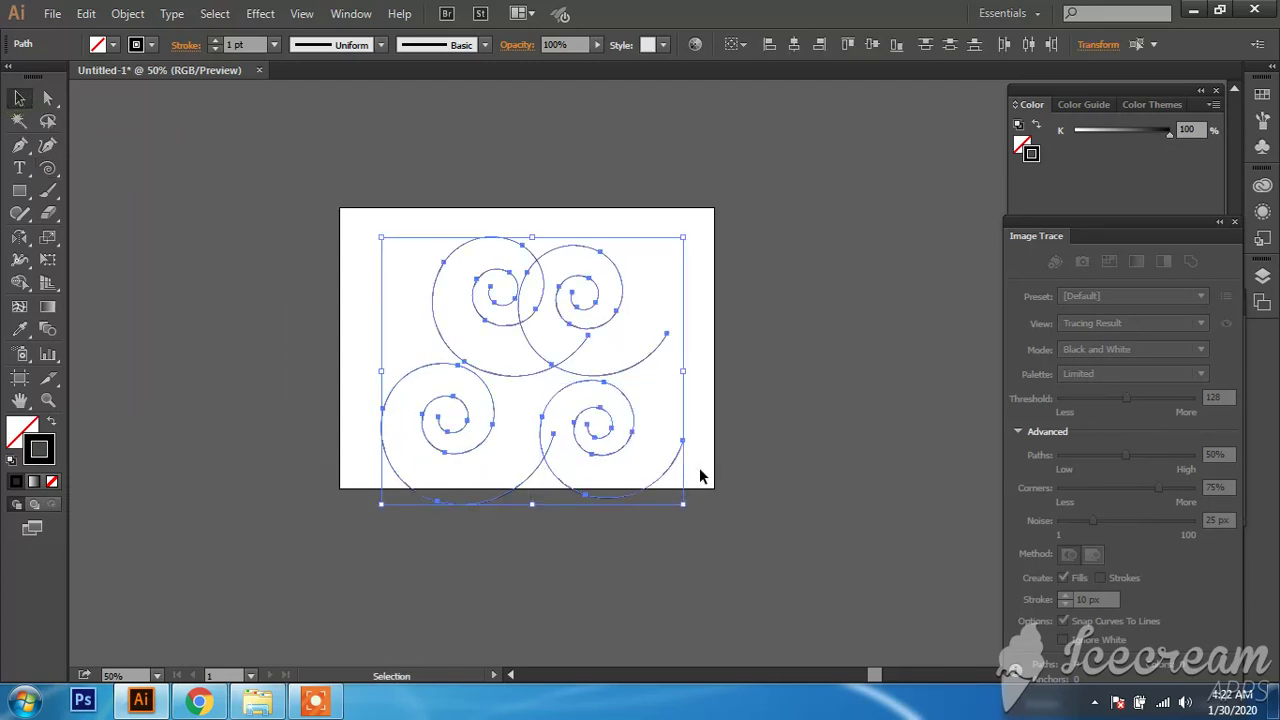
pyautogui.press('Delete')
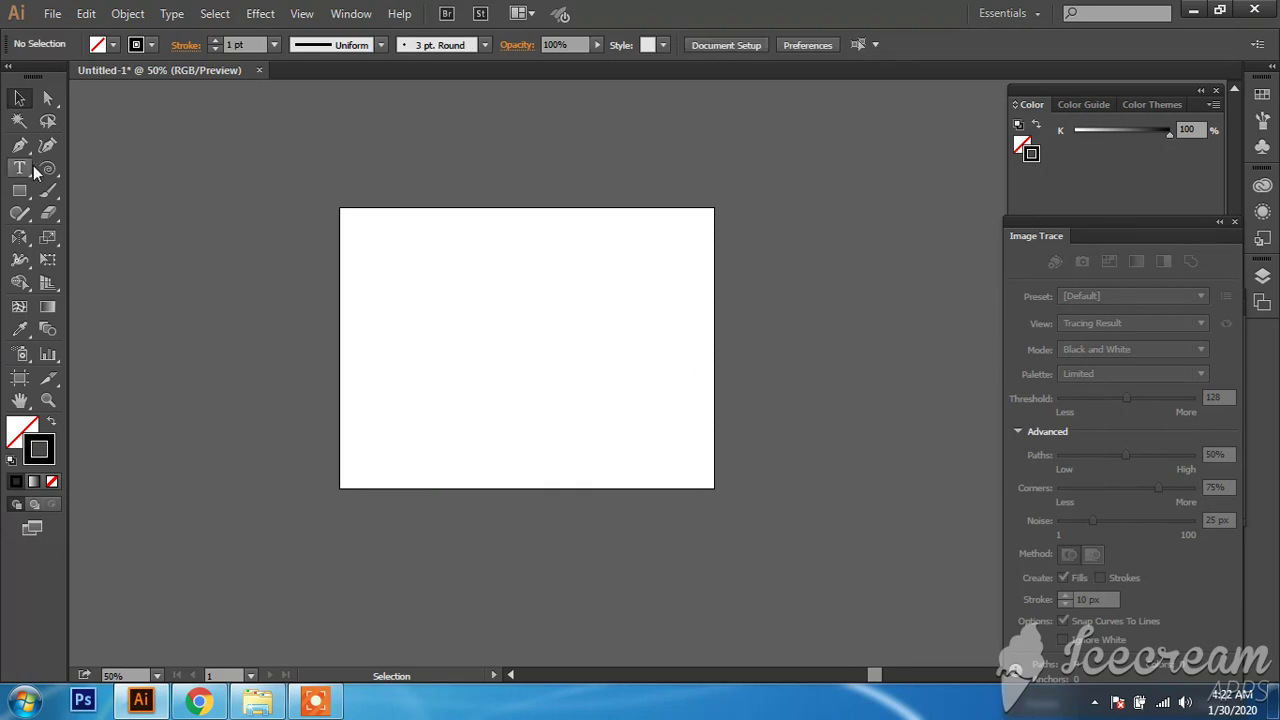
pyautogui.click(55, 166)
pyautogui.moveTo(57, 164); pyautogui.dragTo(140, 242)
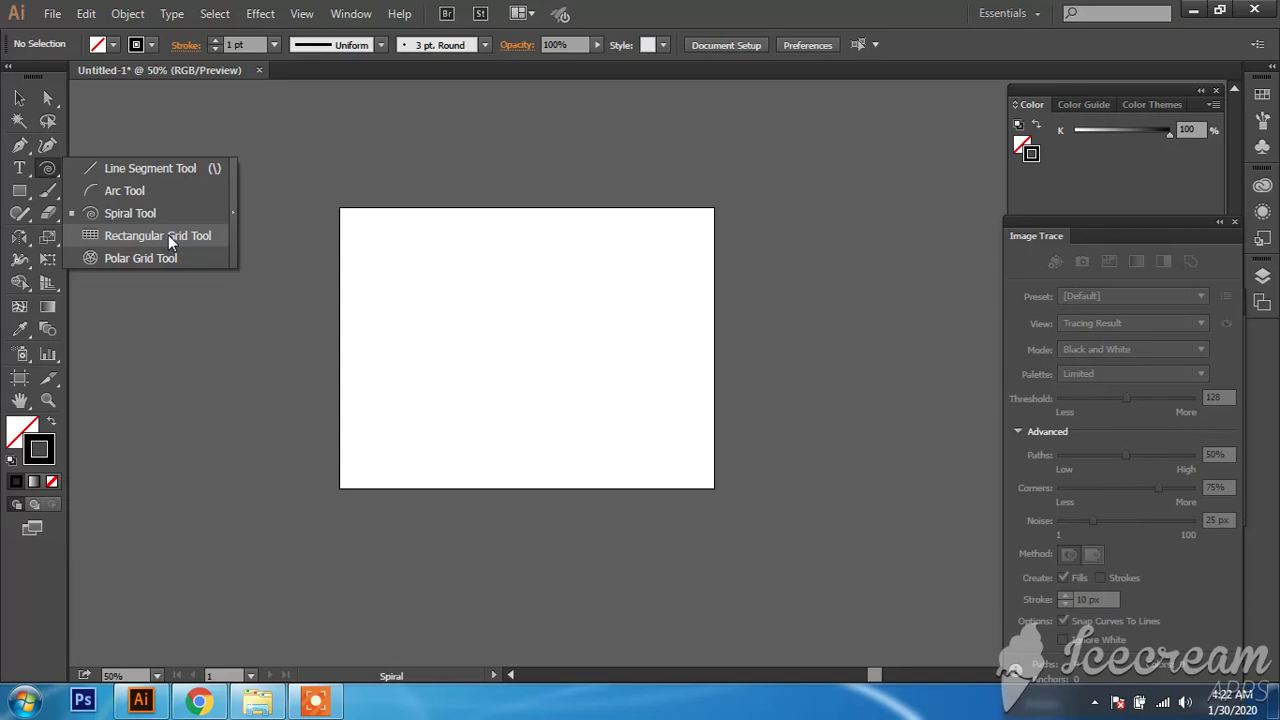
pyautogui.click(316, 702)
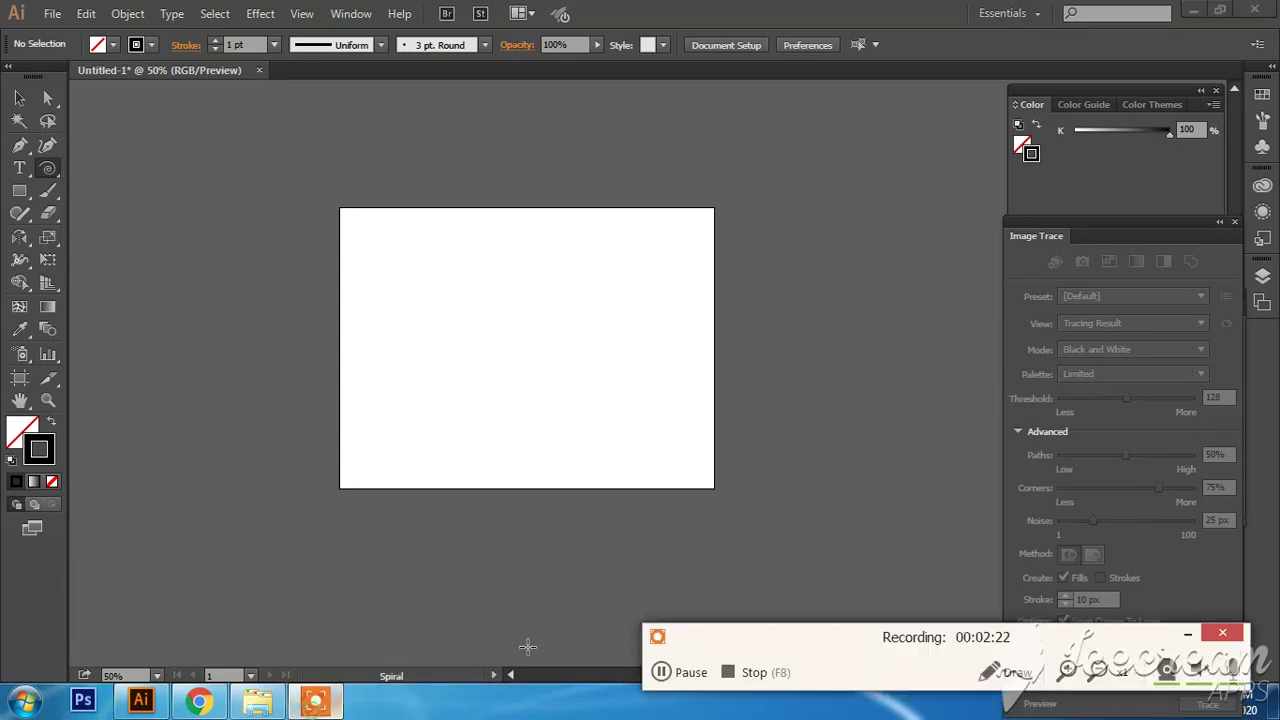
pyautogui.click(661, 672)
pyautogui.press('F7')
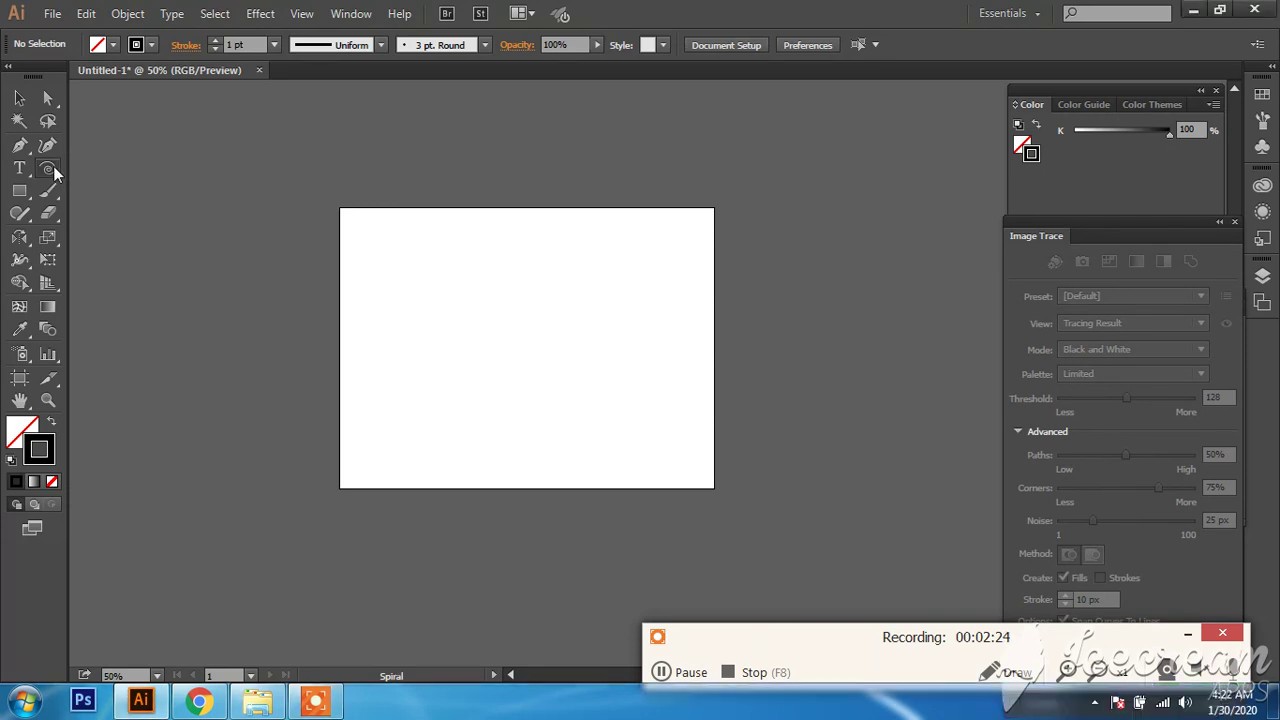
# Step: Pick the Rectangular Grid Tool from the Line Segment tool flyout
pyautogui.moveTo(55, 170); pyautogui.dragTo(78, 210)
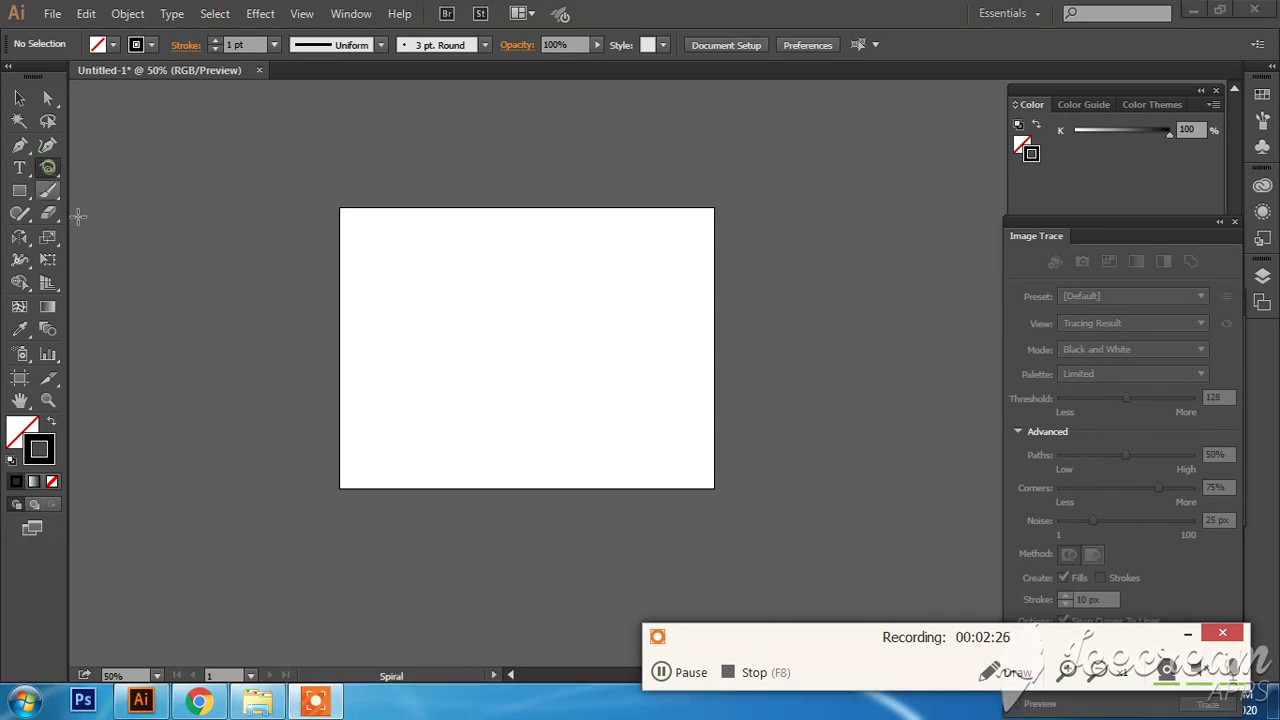
pyautogui.click(44, 172)
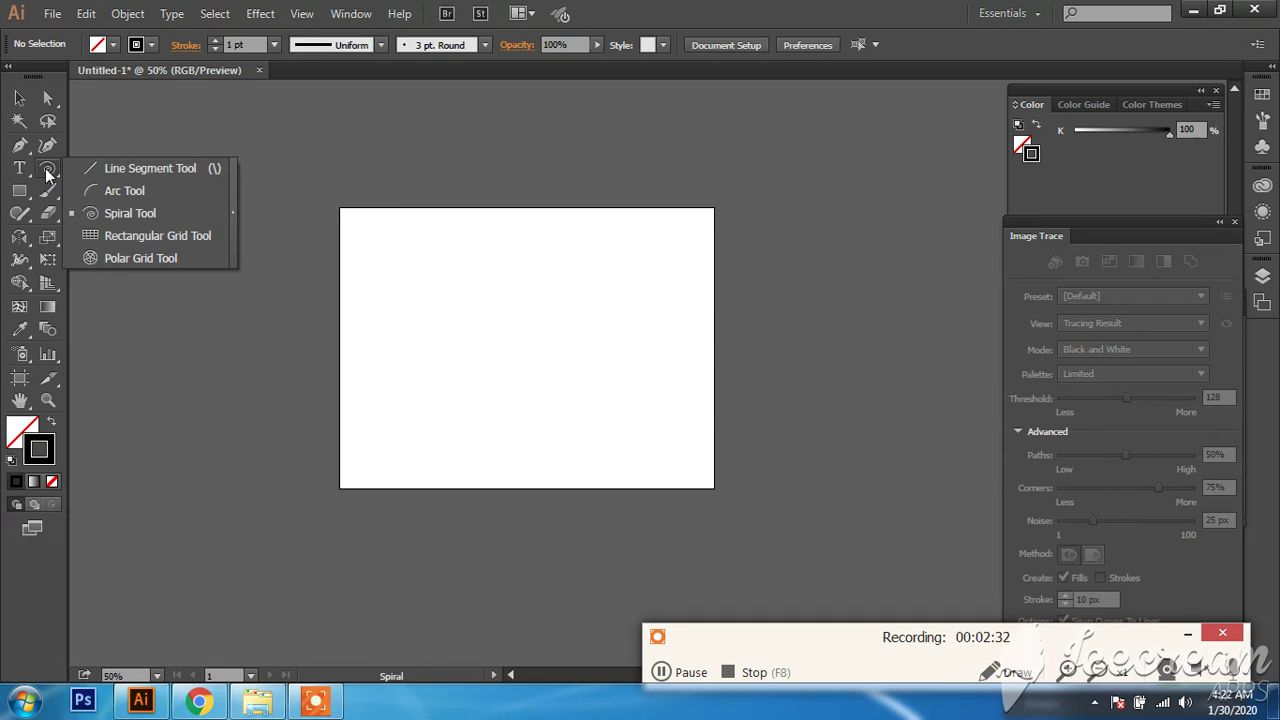
pyautogui.click(663, 672)
pyautogui.press('v')
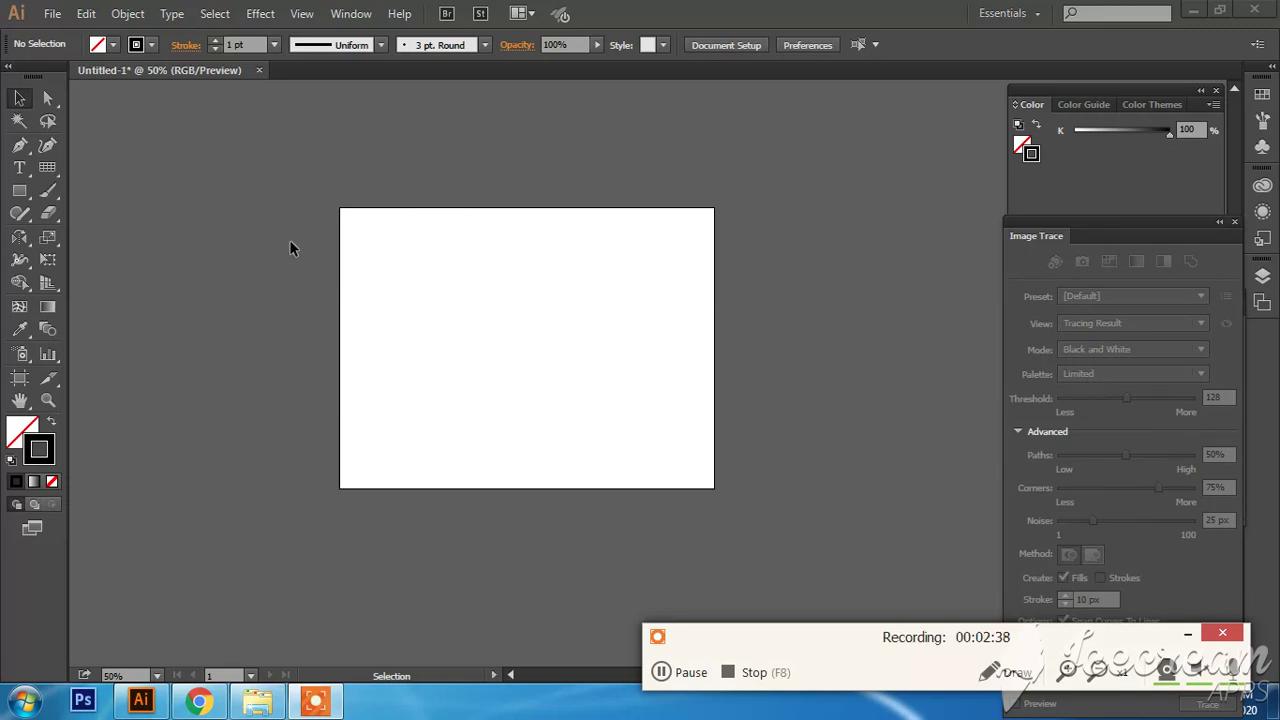
pyautogui.click(1187, 633)
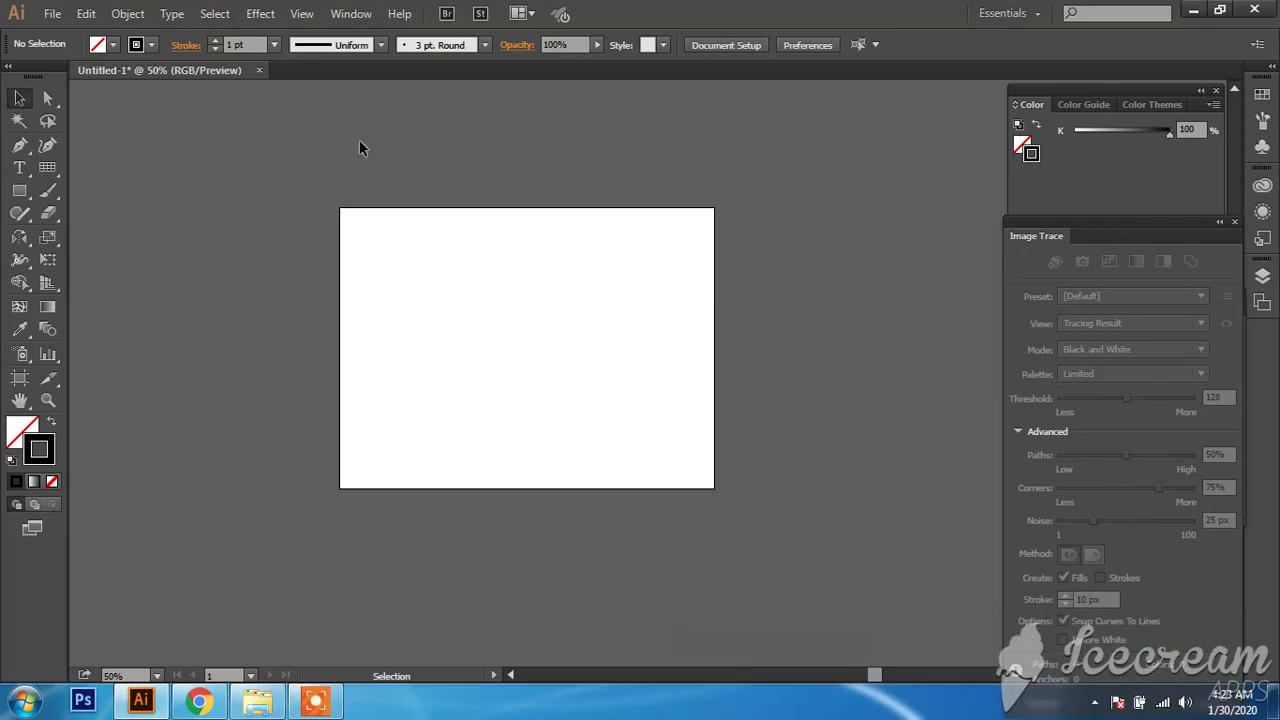
pyautogui.moveTo(47, 167); pyautogui.dragTo(130, 250)
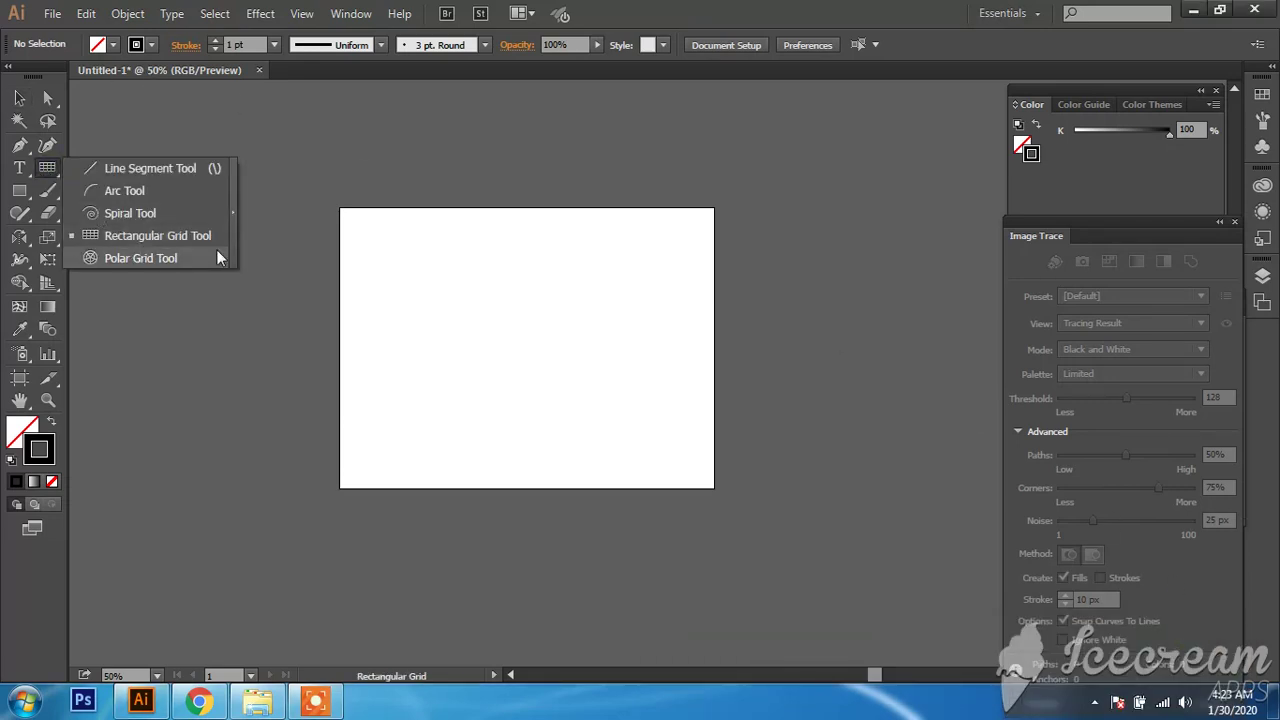
pyautogui.click(165, 238)
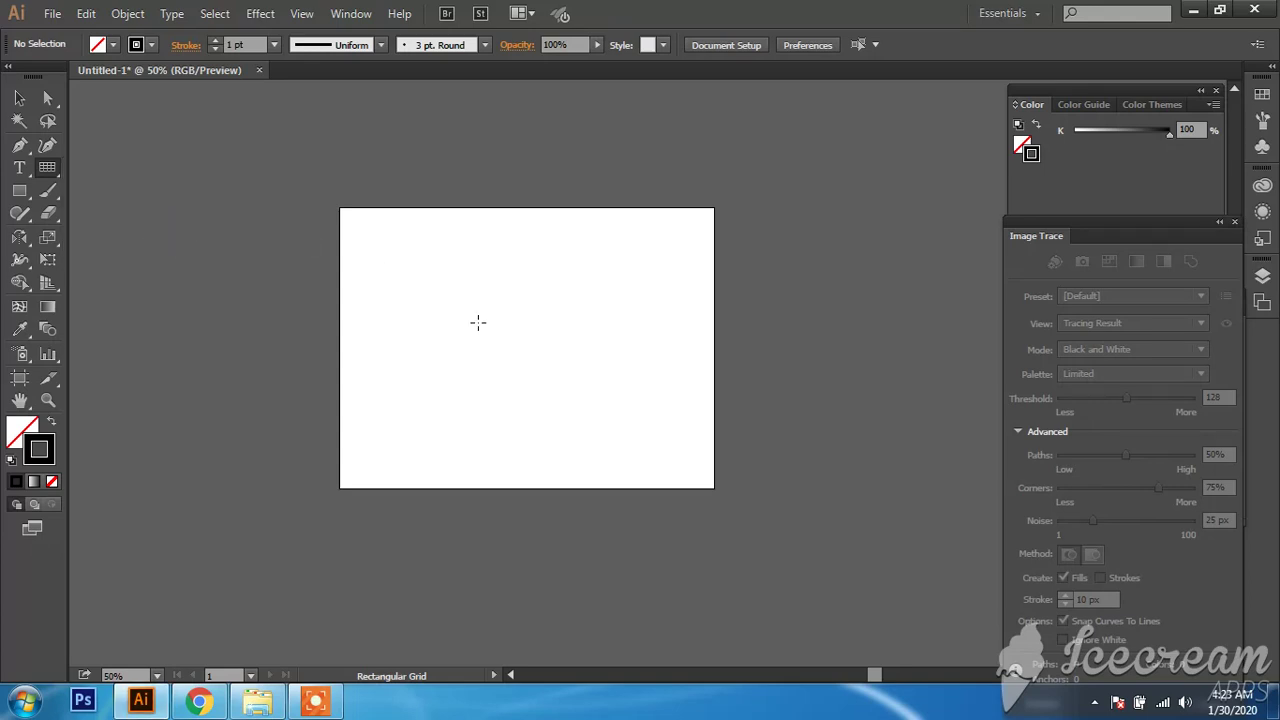
pyautogui.moveTo(478, 310); pyautogui.dragTo(647, 414)
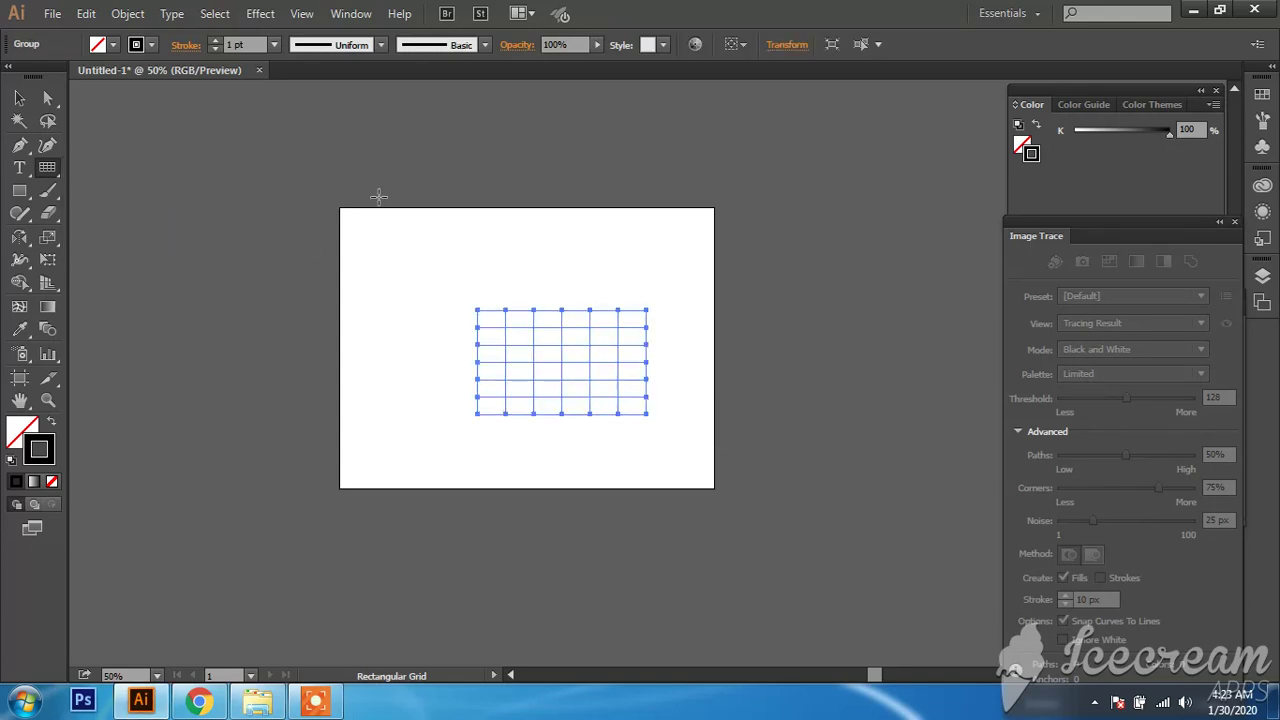
pyautogui.moveTo(424, 240)
pyautogui.mouseDown()
pyautogui.moveTo(430, 252)
pyautogui.moveTo(582, 277)
pyautogui.mouseUp()
pyautogui.moveTo(402, 397)
pyautogui.mouseDown()
pyautogui.moveTo(606, 497)
pyautogui.moveTo(680, 494)
pyautogui.mouseUp()
pyautogui.moveTo(401, 287)
pyautogui.mouseDown()
pyautogui.moveTo(514, 400)
pyautogui.moveTo(583, 405)
pyautogui.mouseUp()
pyautogui.moveTo(617, 240); pyautogui.dragTo(722, 320)
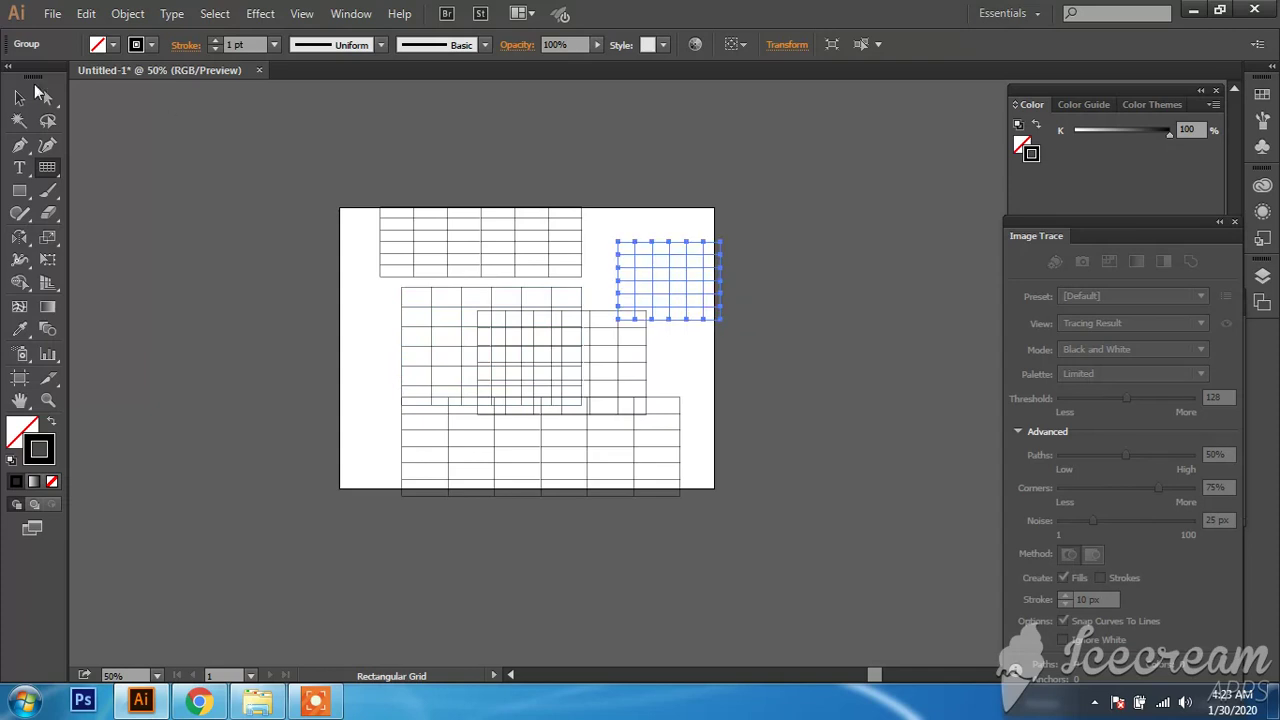
pyautogui.click(20, 99)
pyautogui.moveTo(340, 187)
pyautogui.mouseDown()
pyautogui.moveTo(623, 341)
pyautogui.moveTo(824, 510)
pyautogui.moveTo(773, 408)
pyautogui.mouseUp()
pyautogui.press('Delete')
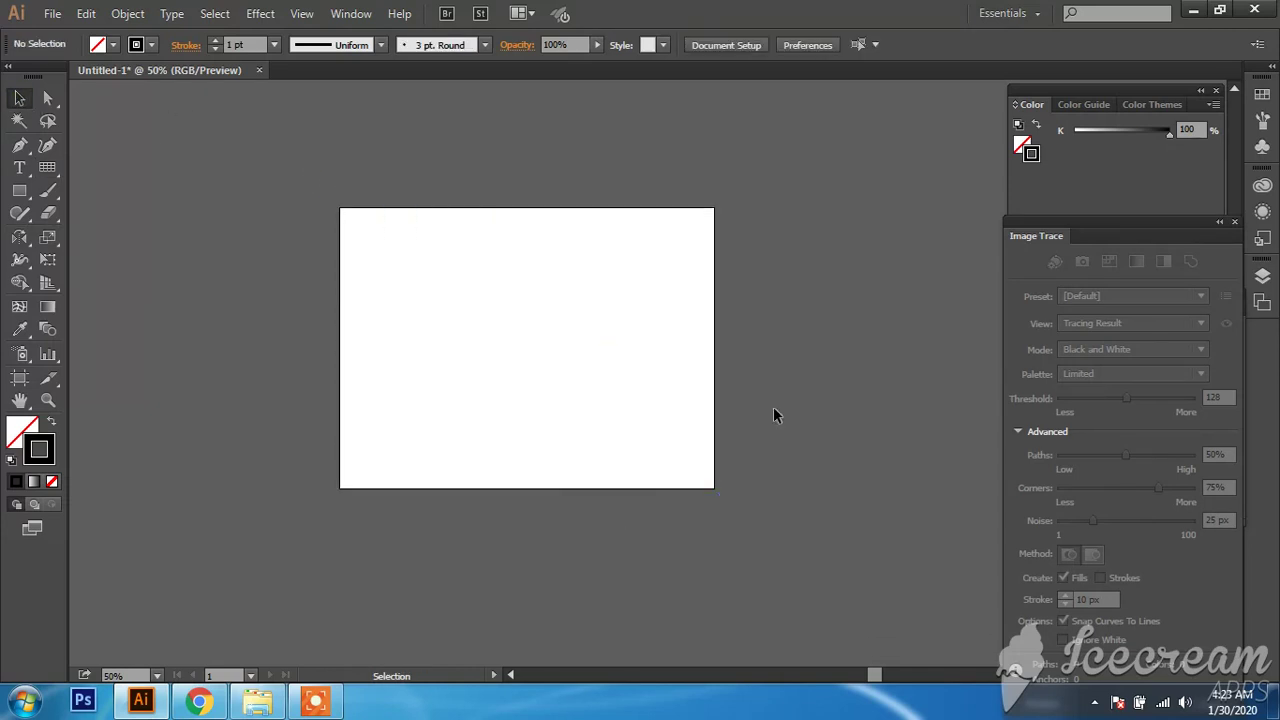
# Step: Draw two polar grids with the Polar Grid Tool, one central and one upper left
pyautogui.moveTo(59, 162); pyautogui.dragTo(130, 255)
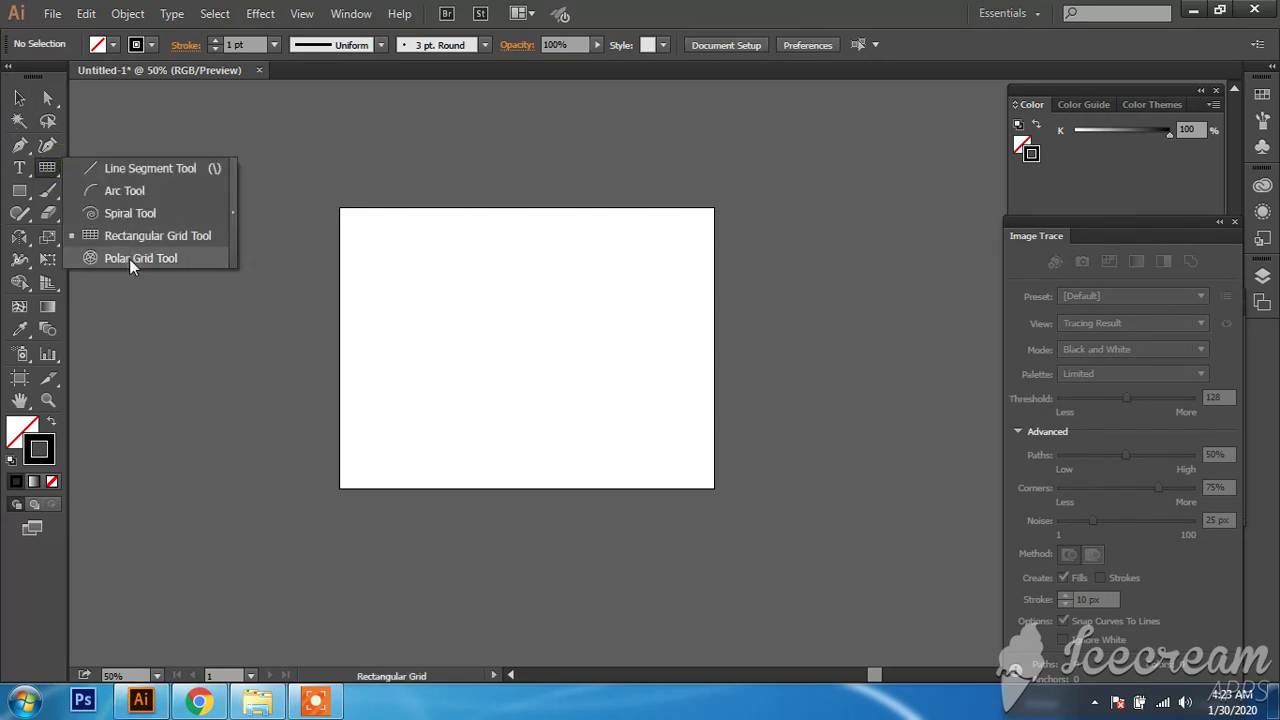
pyautogui.click(129, 259)
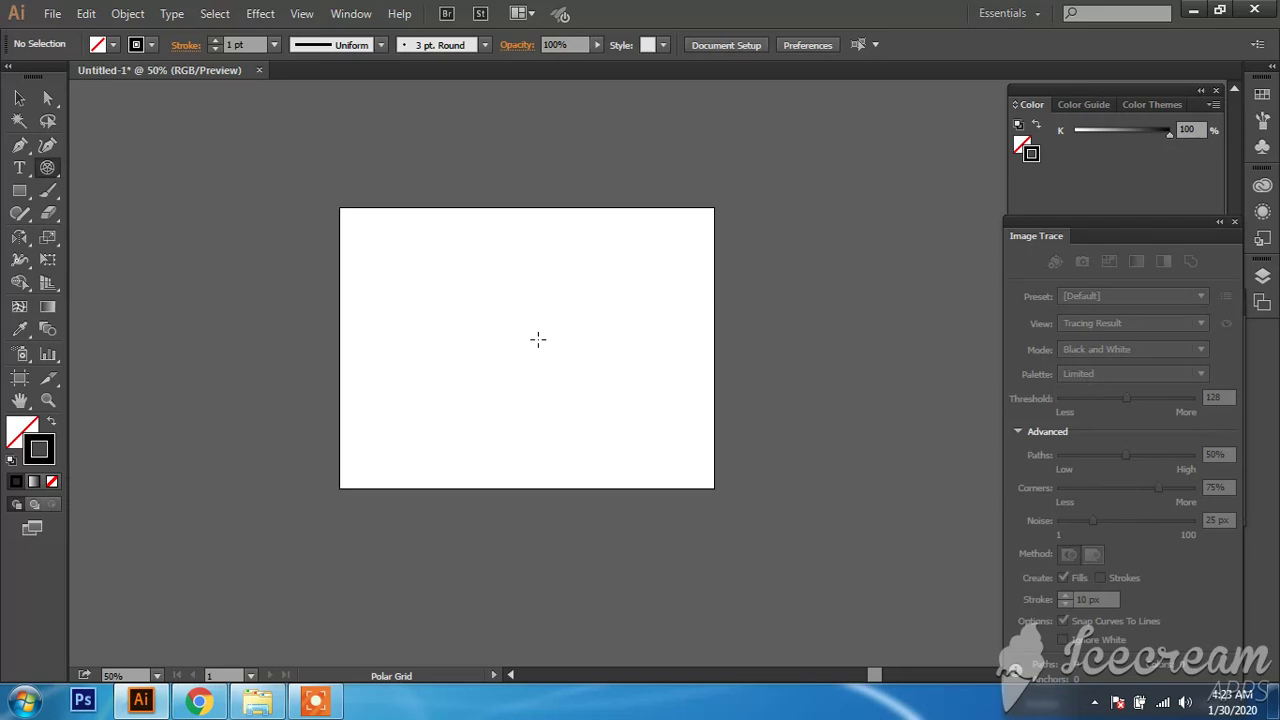
pyautogui.moveTo(517, 338); pyautogui.dragTo(669, 406)
pyautogui.moveTo(338, 246); pyautogui.dragTo(430, 325)
pyautogui.click(430, 325)
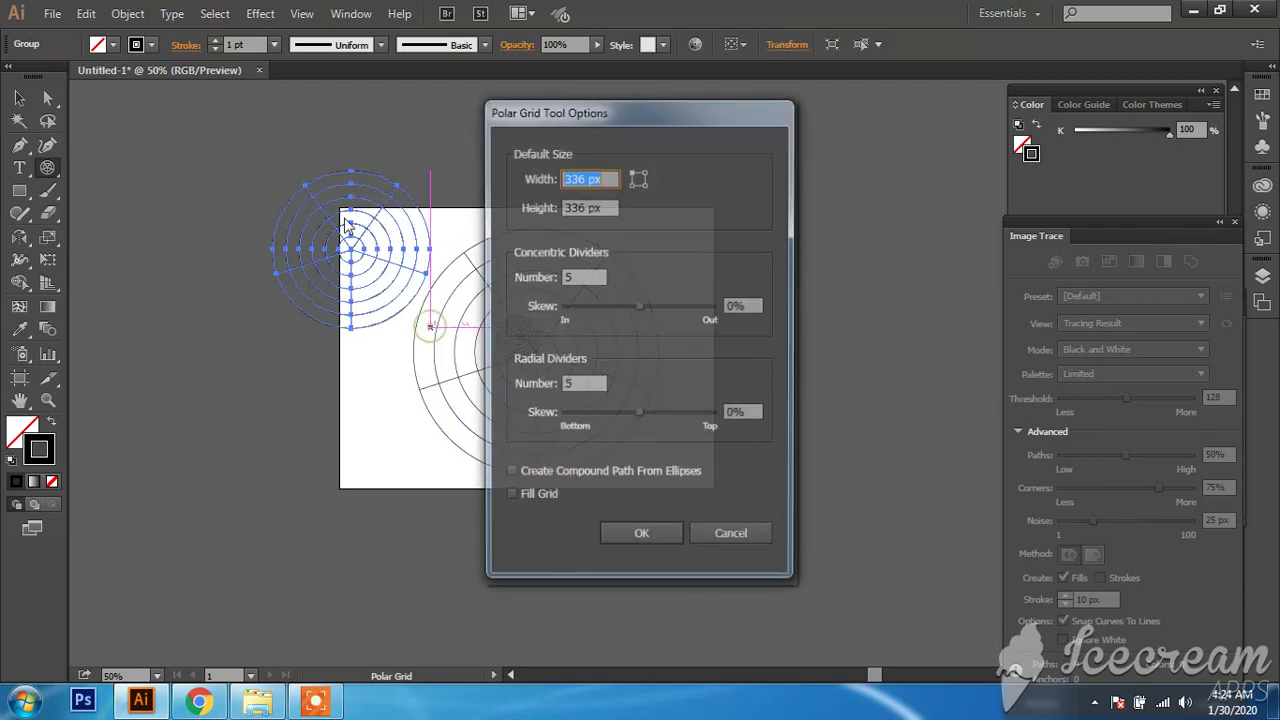
pyautogui.click(730, 537)
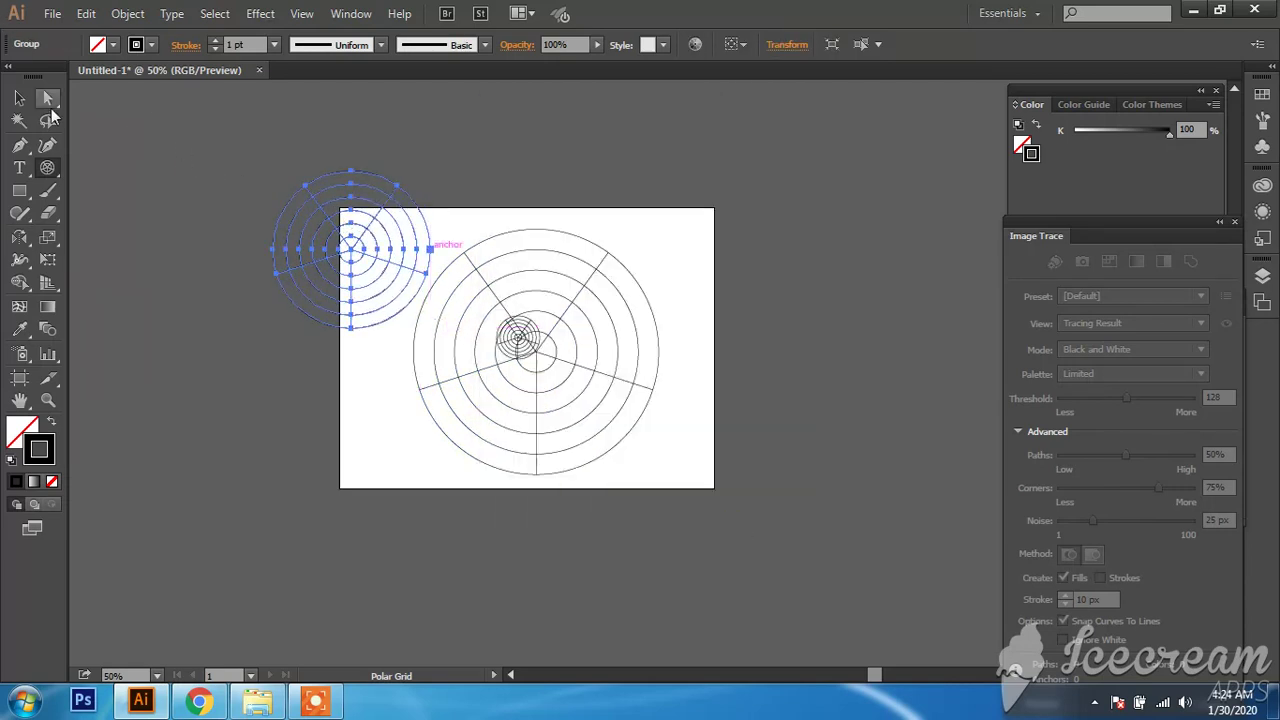
# Step: Delete the extra polar grids, exiting group editing along the way
pyautogui.click(19, 99)
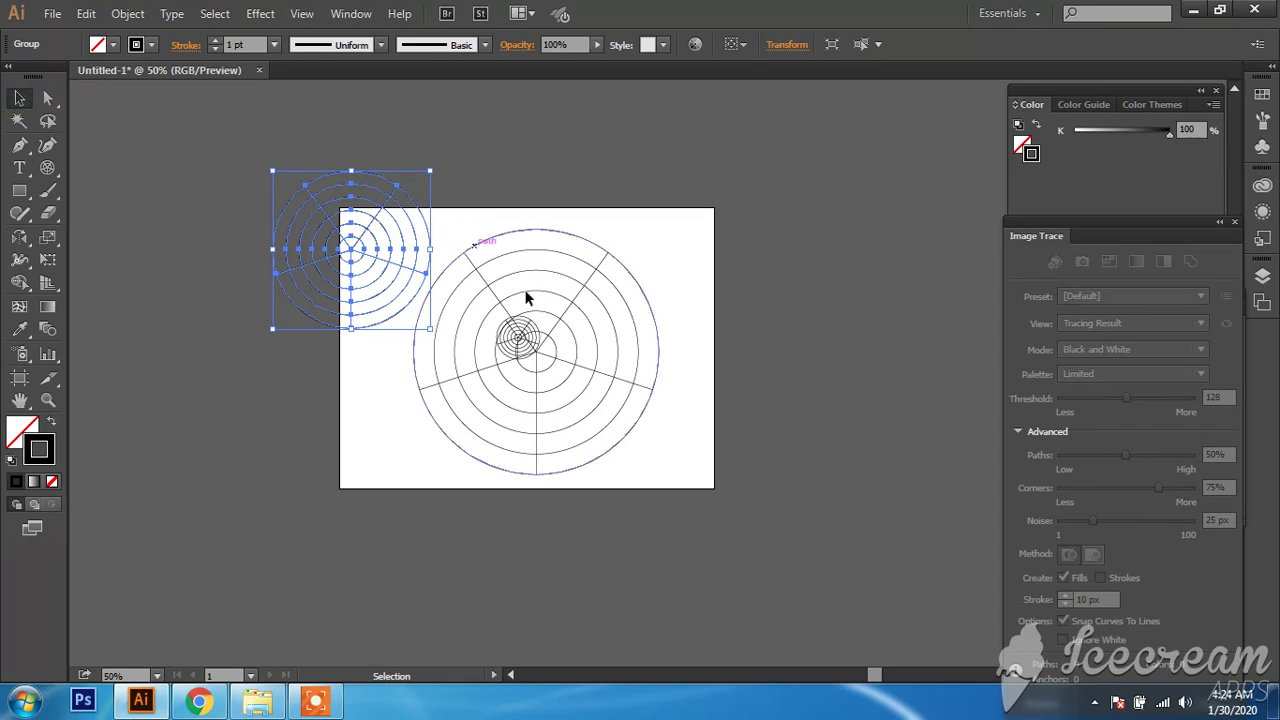
pyautogui.press('Delete')
pyautogui.doubleClick(591, 331)
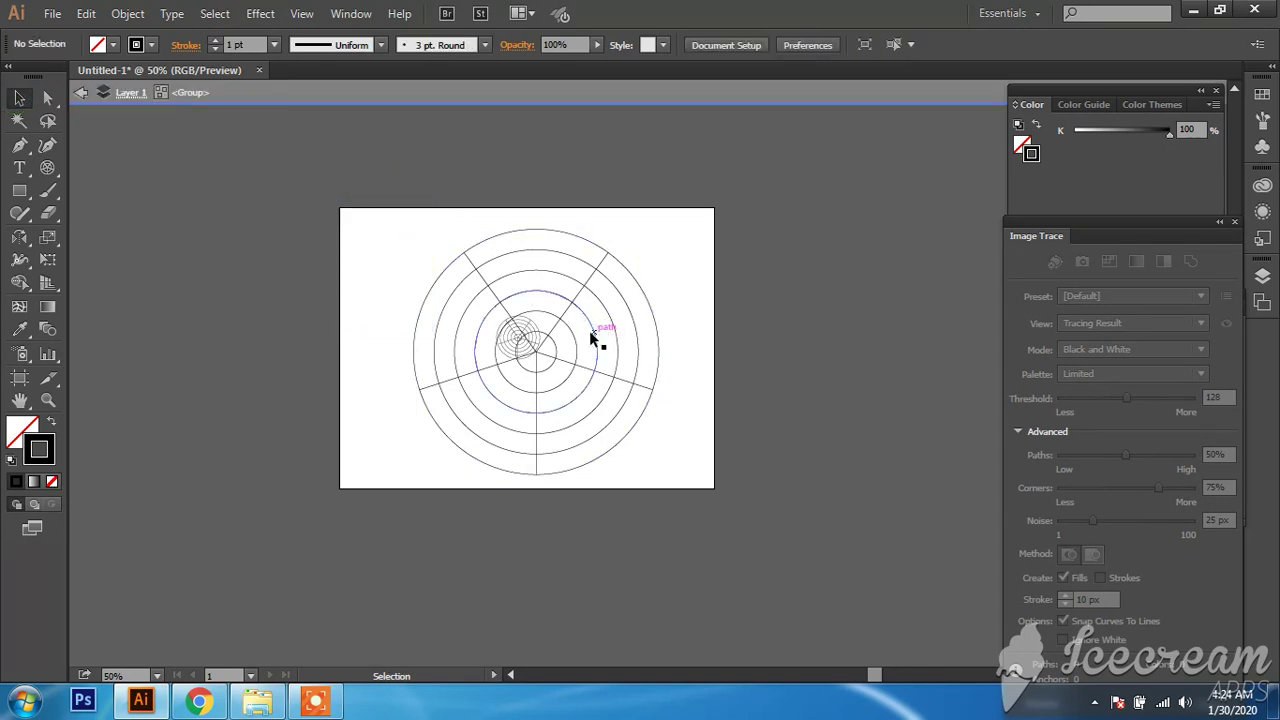
pyautogui.rightClick(608, 163)
pyautogui.click(653, 224)
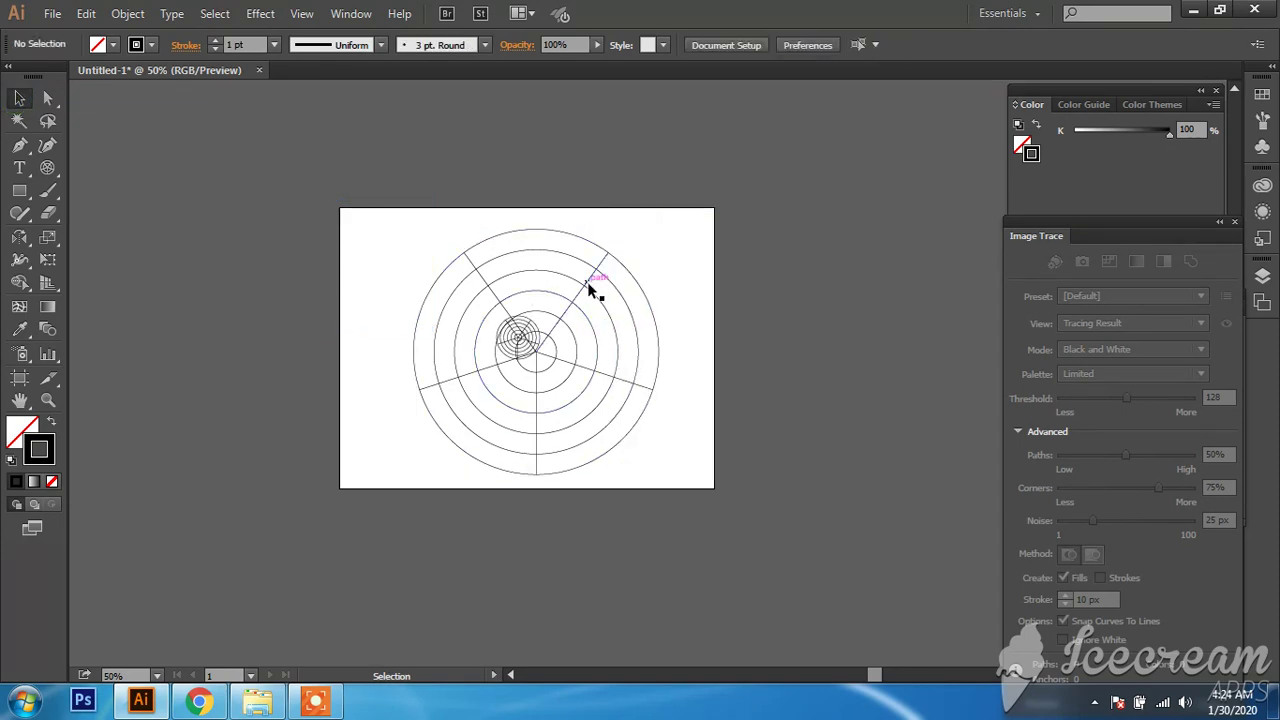
pyautogui.click(580, 288)
pyautogui.press('Delete')
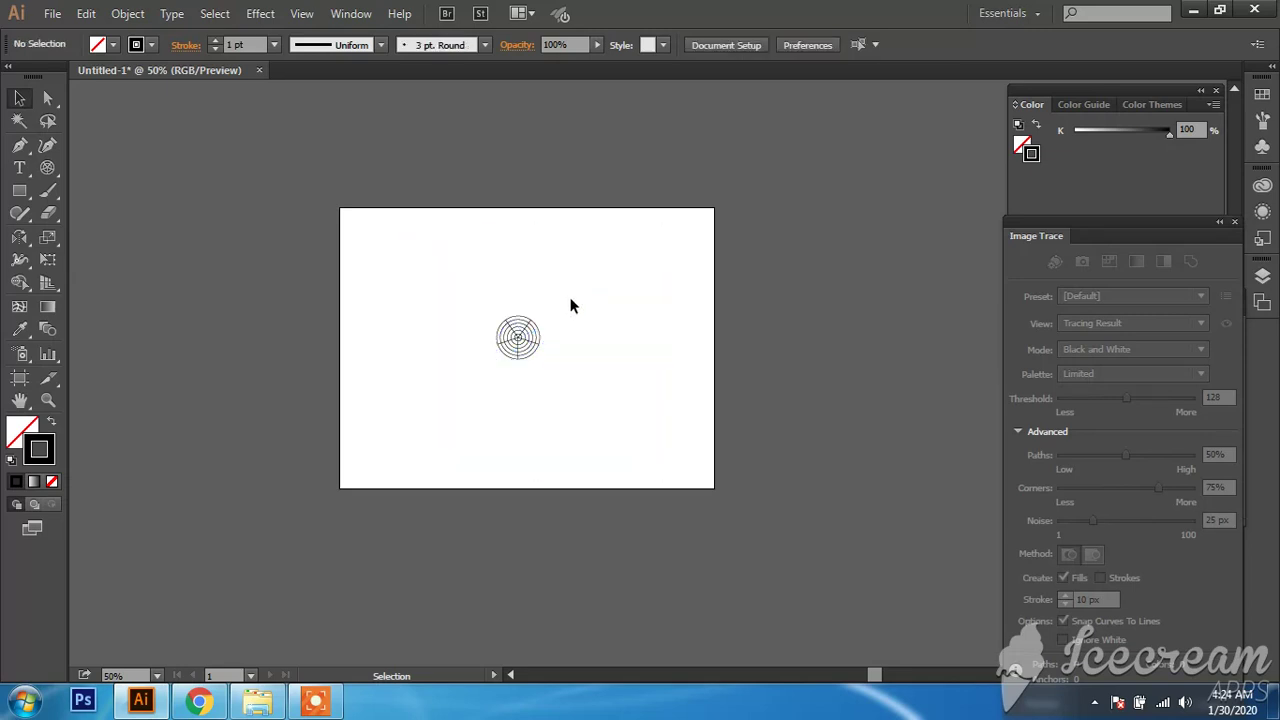
# Step: Scale the remaining polar grid up to a large circle and zoom in
pyautogui.click(541, 335)
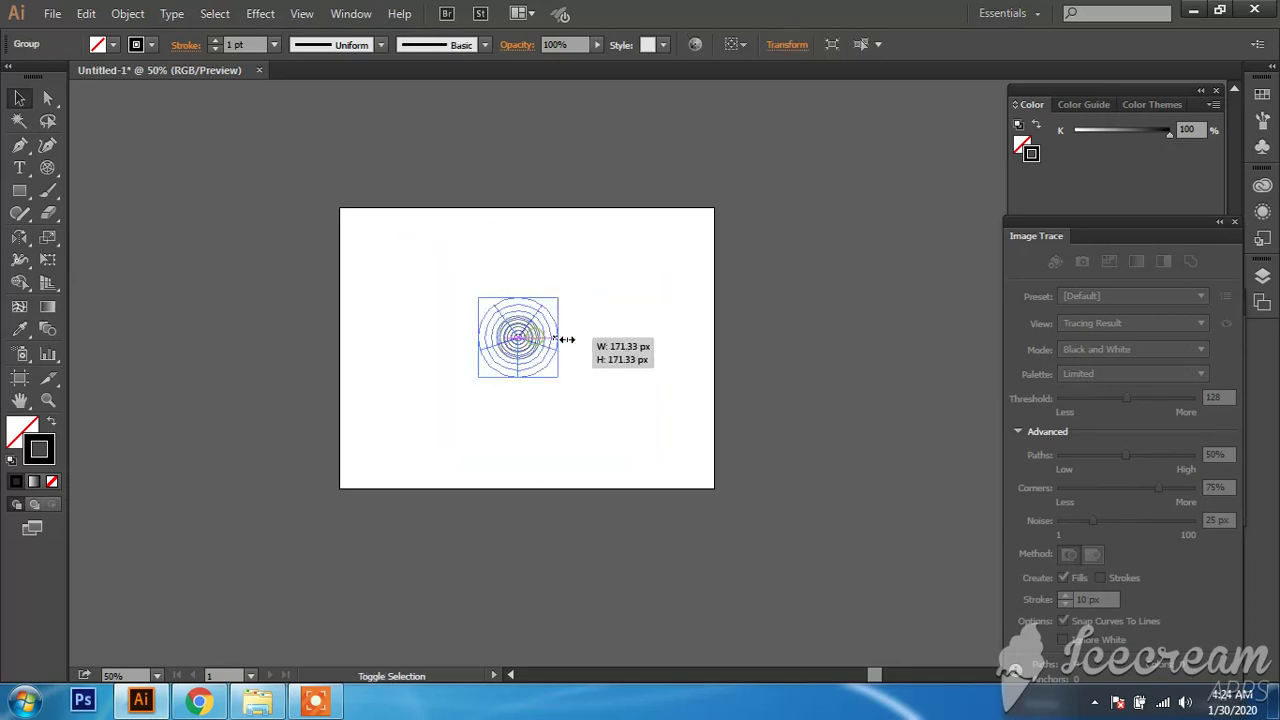
pyautogui.moveTo(541, 338)
pyautogui.mouseDown()
pyautogui.moveTo(626, 337)
pyautogui.moveTo(503, 240)
pyautogui.mouseUp()
pyautogui.click(646, 312)
pyautogui.hotkey('ctrl', '+')
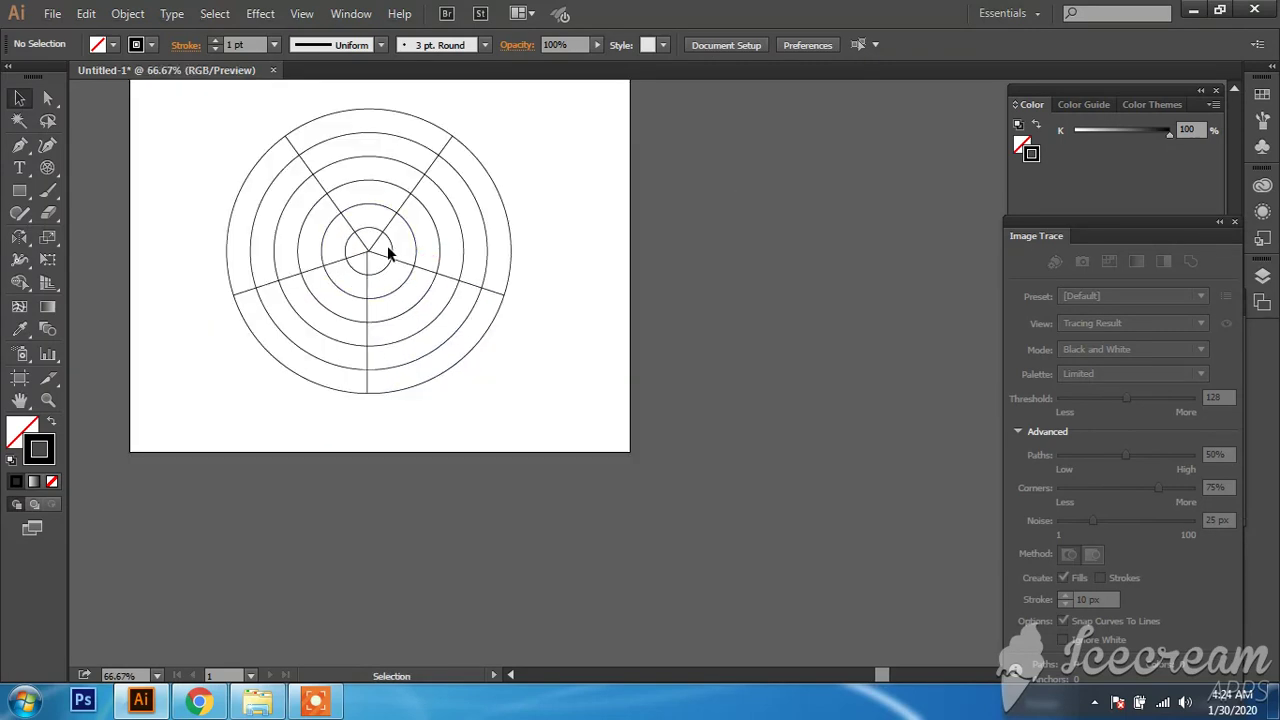
# Step: Fill the polar grid with red from the Fill swatches
pyautogui.moveTo(423, 283); pyautogui.dragTo(183, 82)
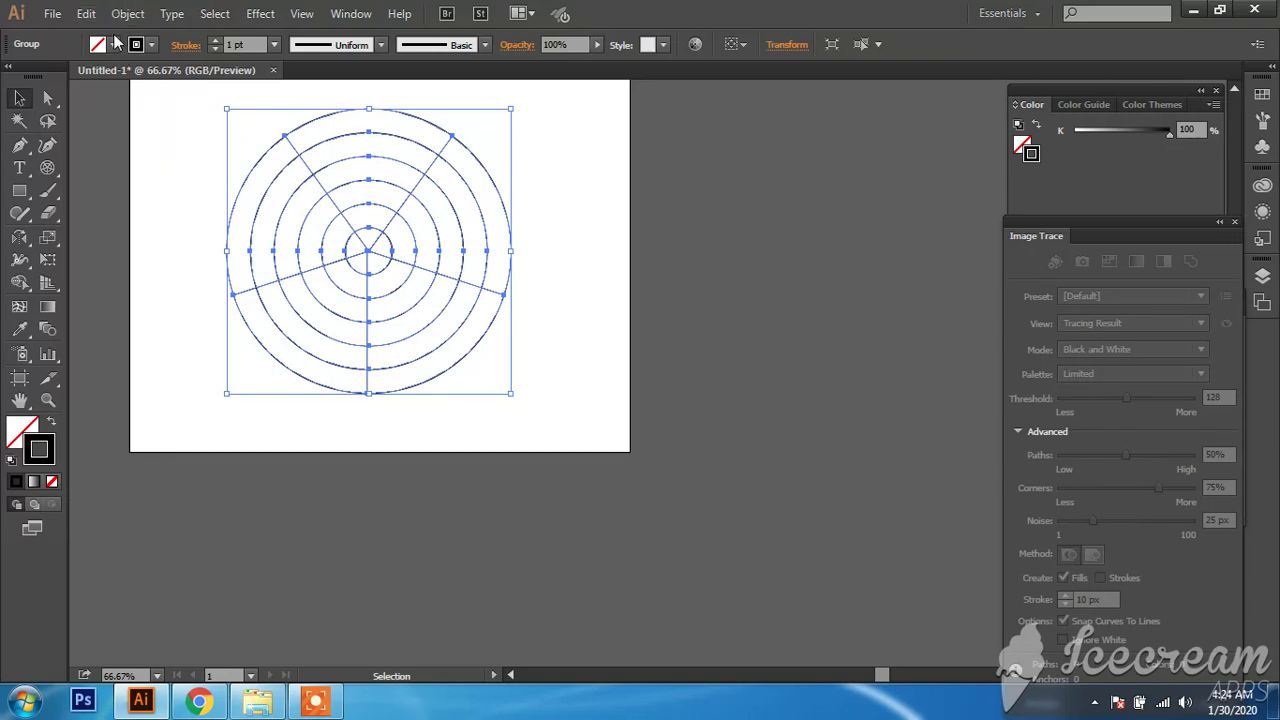
pyautogui.click(113, 44)
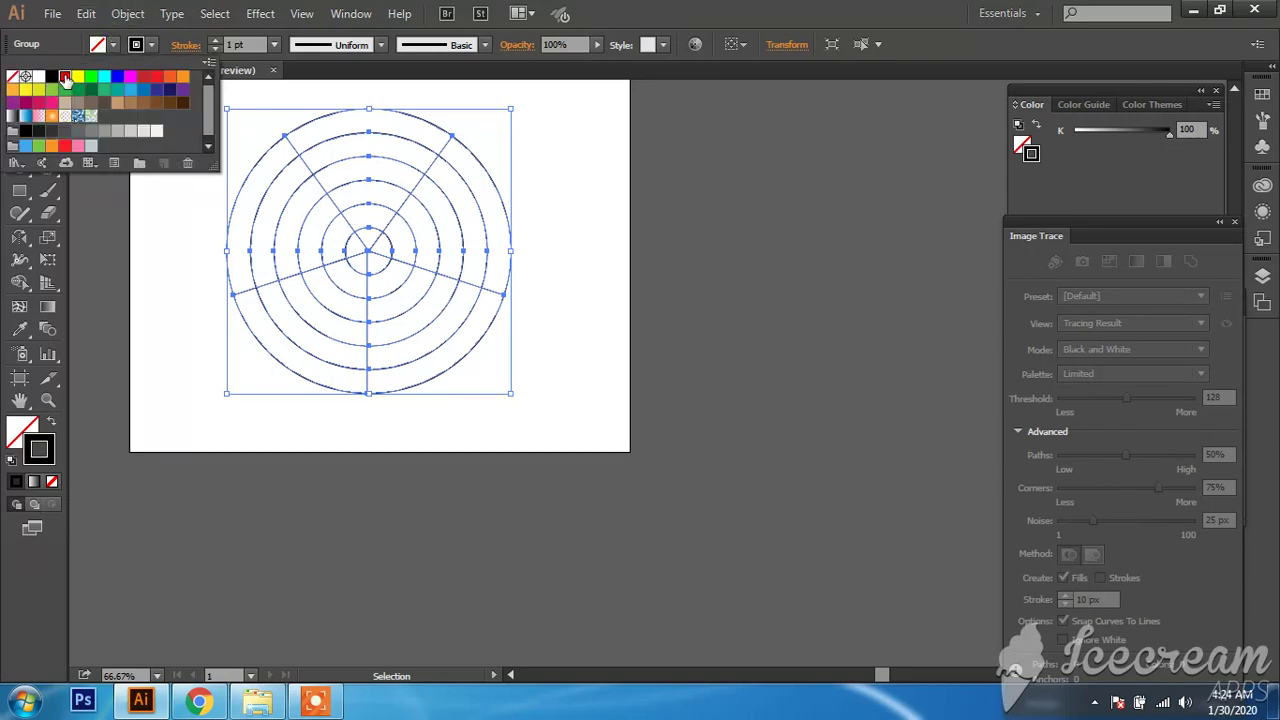
pyautogui.click(64, 76)
pyautogui.click(573, 235)
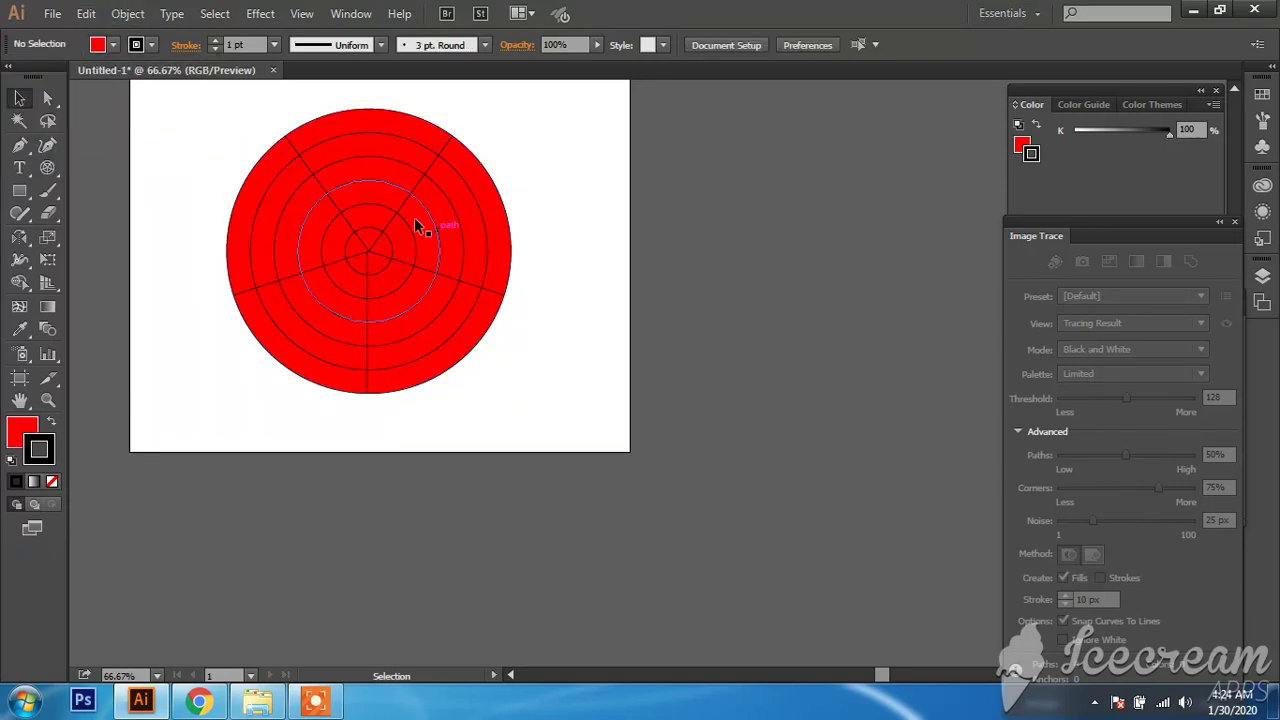
# Step: Change the polar grid's fill from red to green
pyautogui.click(414, 217)
pyautogui.click(137, 46)
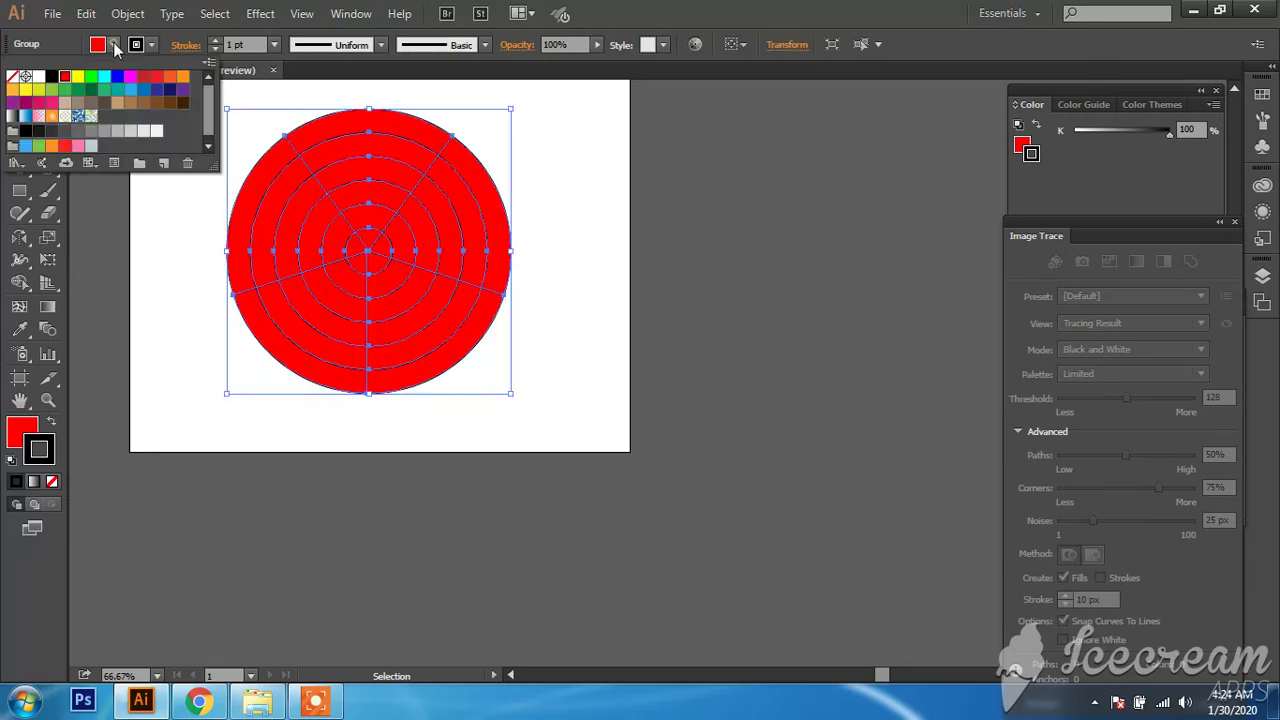
pyautogui.click(80, 89)
pyautogui.click(556, 199)
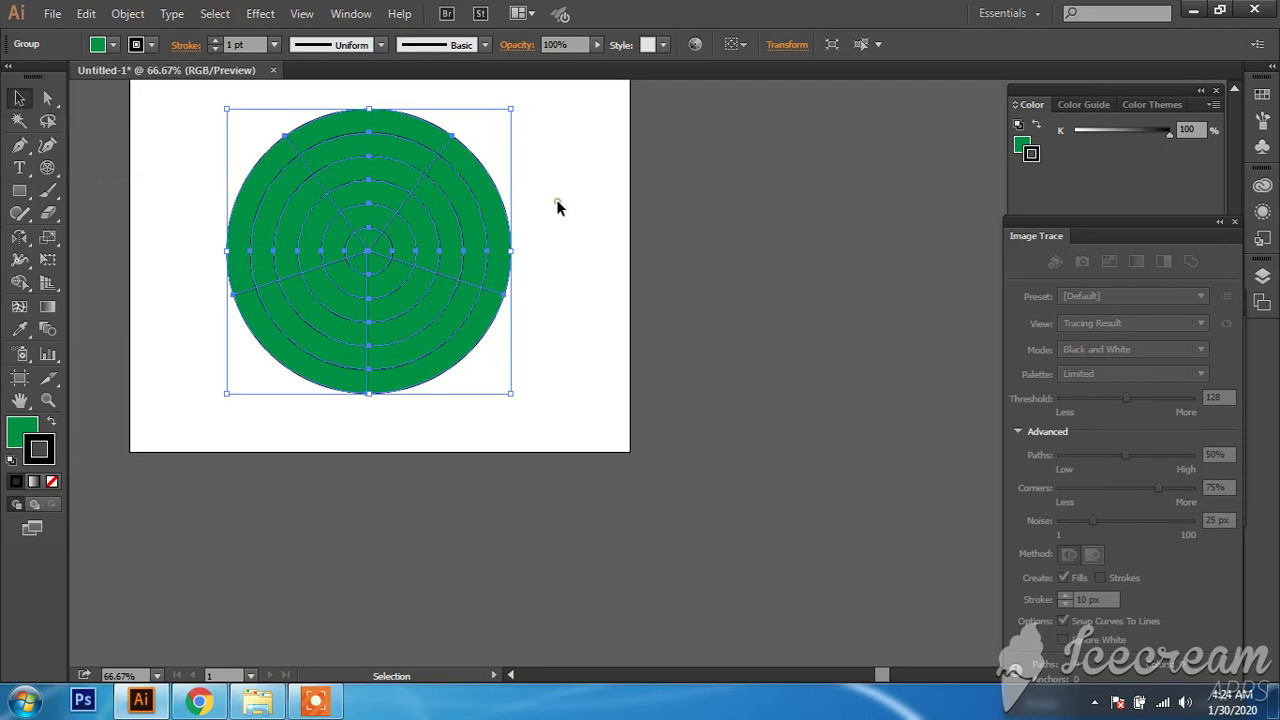
# Step: Recentre the artboard and nudge the green grid slightly down and right
pyautogui.click(562, 168)
pyautogui.moveTo(562, 170); pyautogui.dragTo(678, 282)
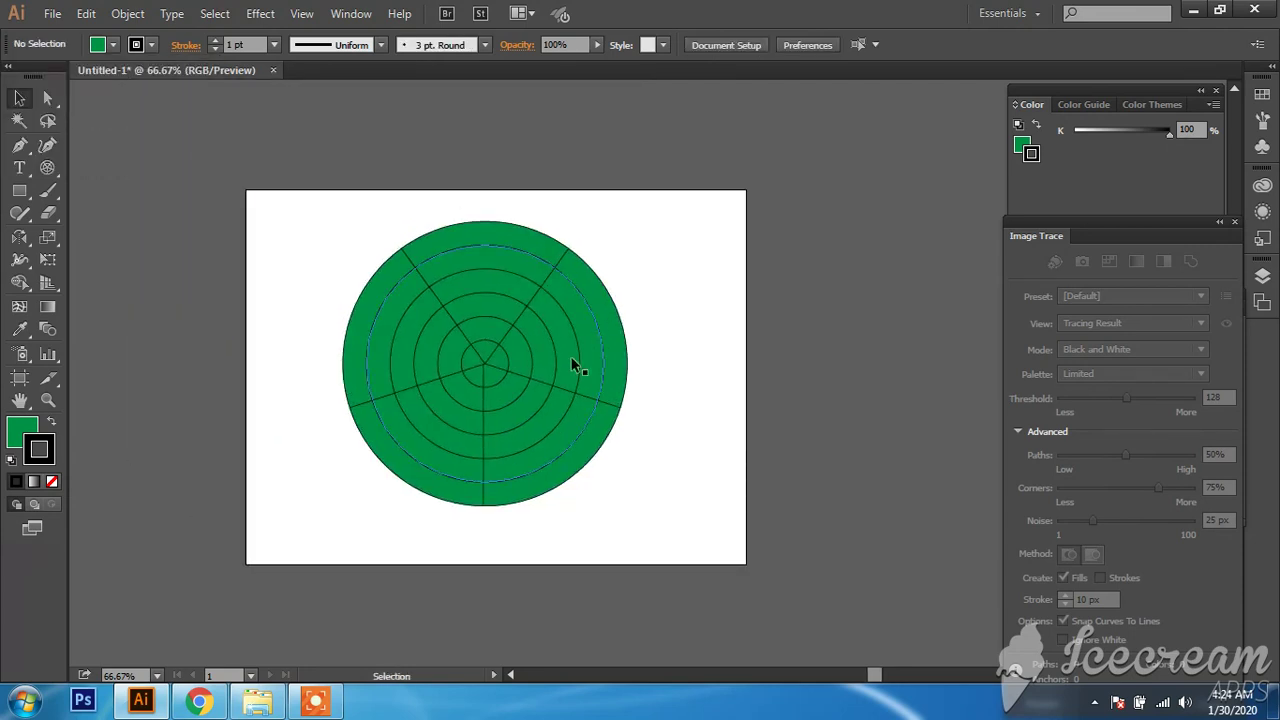
pyautogui.moveTo(544, 382); pyautogui.dragTo(554, 396)
pyautogui.click(680, 381)
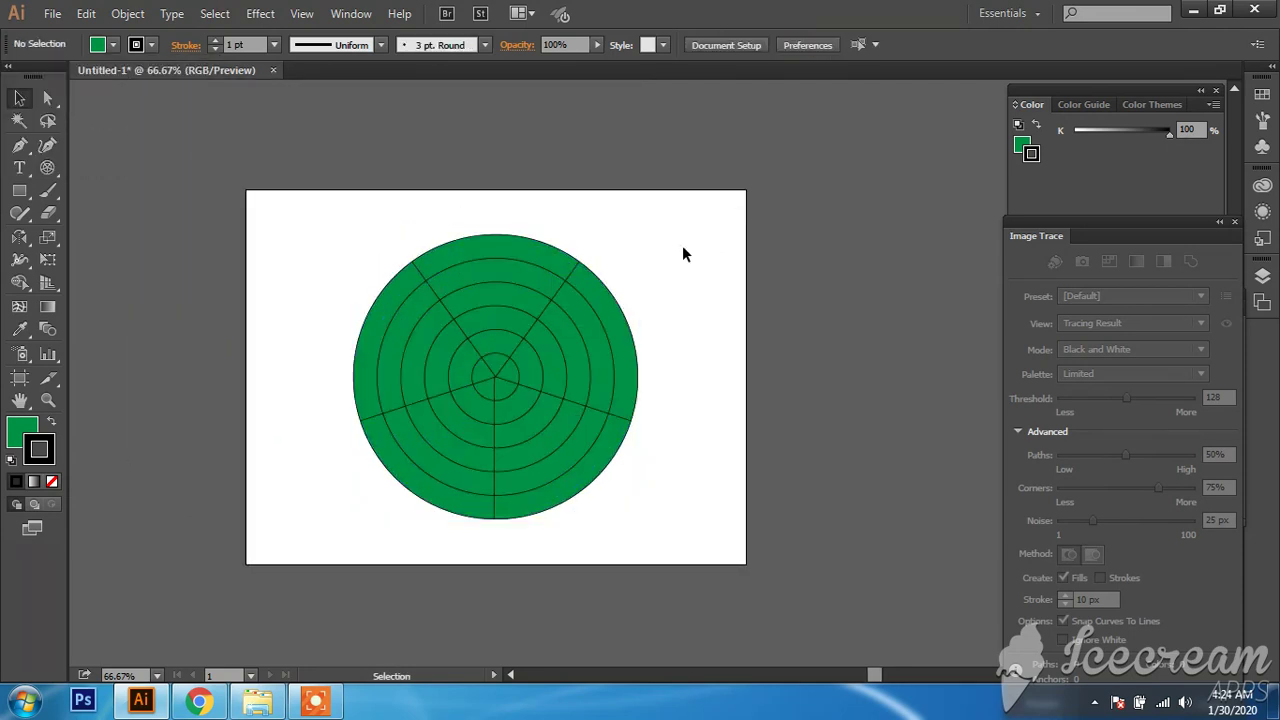